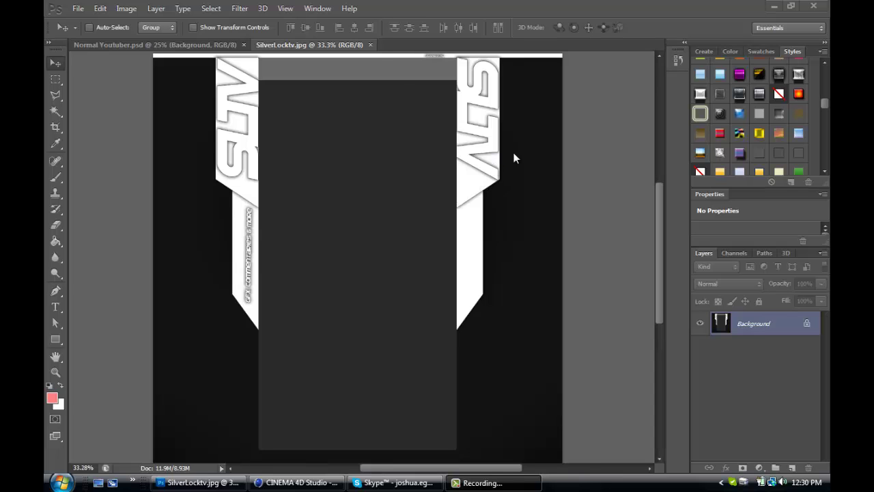
{"action": "left_click", "coordinate": [301, 482]}
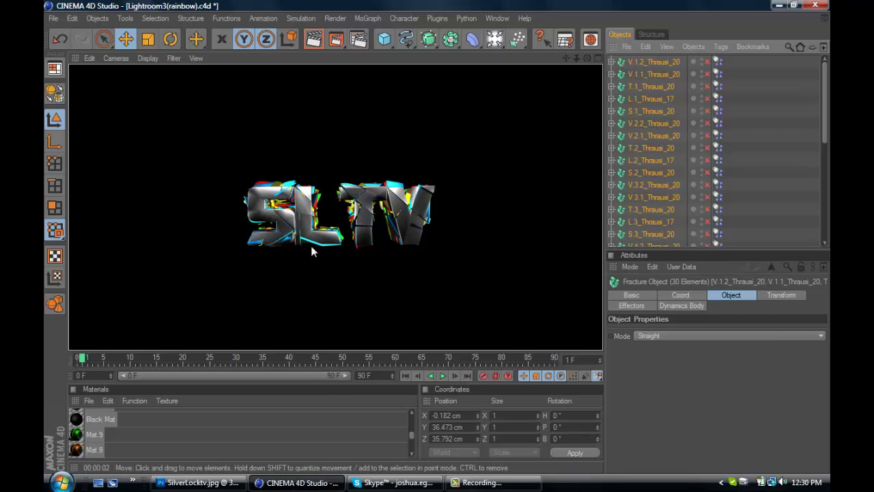
{"action": "key", "text": "alt+Tab"}
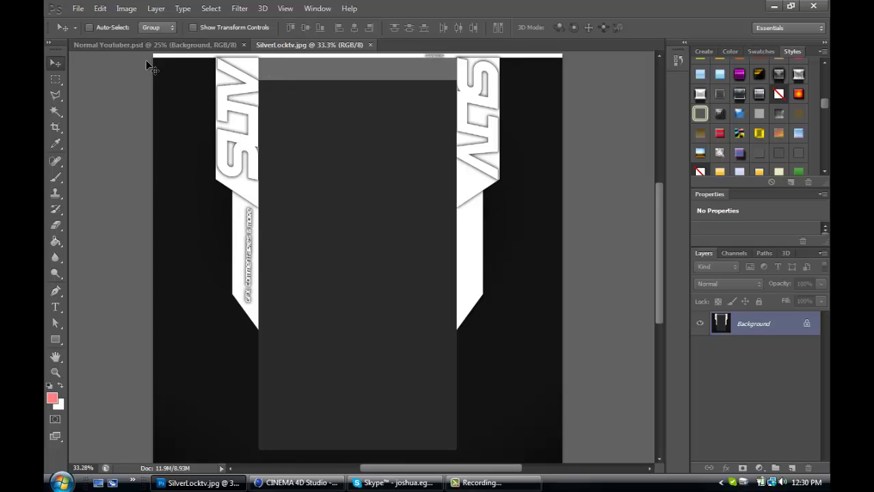
Fill the Background layer of Normal Youtuber.psd with the default black foreground colour using the Paint Bucket.
{"action": "key", "text": "ctrl+Tab"}
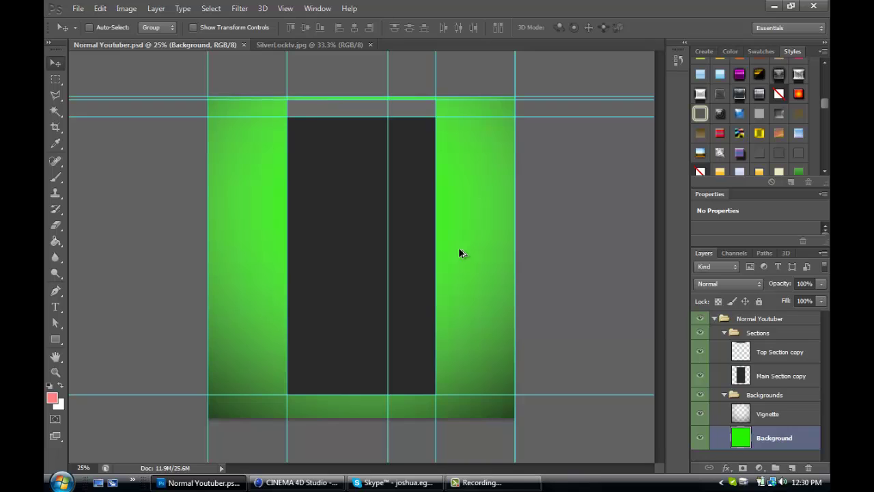
{"action": "scroll", "coordinate": [459, 254], "scroll_direction": "up", "scroll_amount": 1}
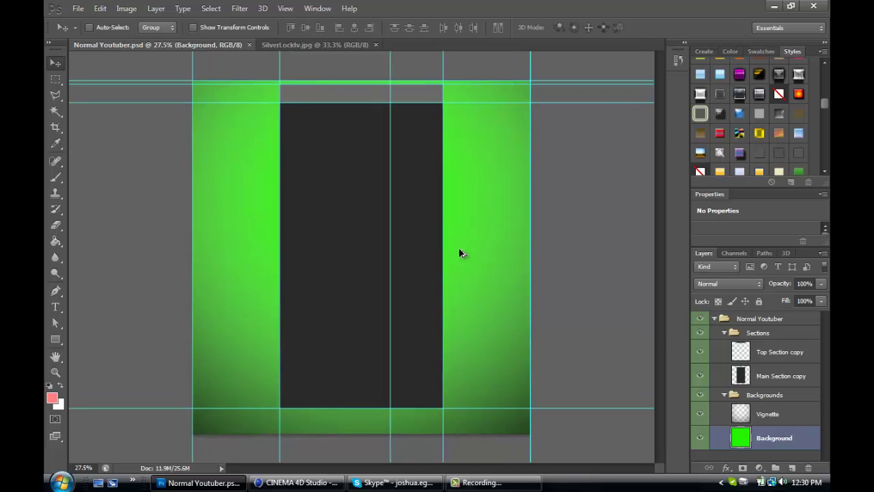
{"action": "left_click", "coordinate": [49, 386]}
{"action": "left_click", "coordinate": [54, 248]}
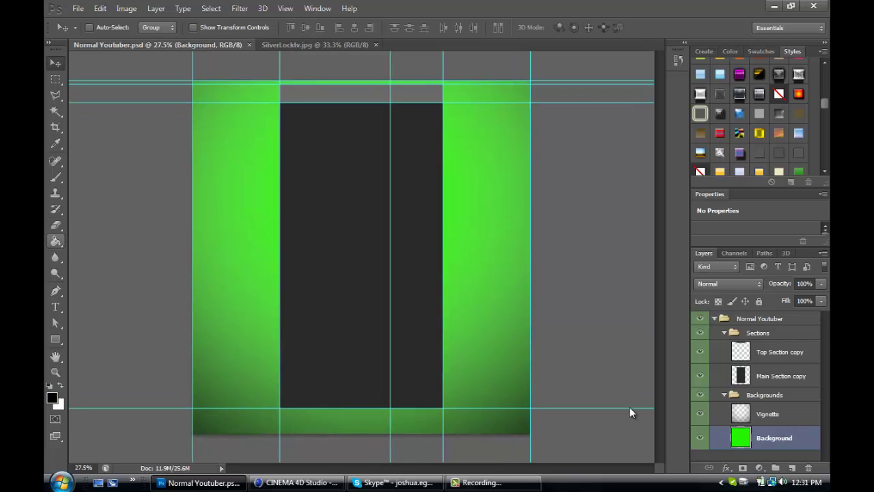
{"action": "left_click", "coordinate": [491, 295]}
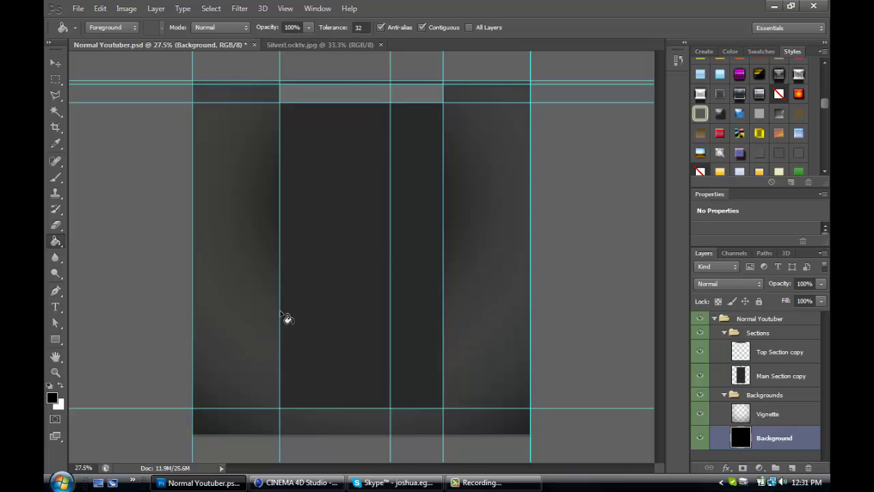
Lower the Vignette layer's opacity to 25% in Normal Youtuber.psd, using SilverLocktv.jpg as the reference, and deselect the layer.
{"action": "left_click", "coordinate": [290, 49]}
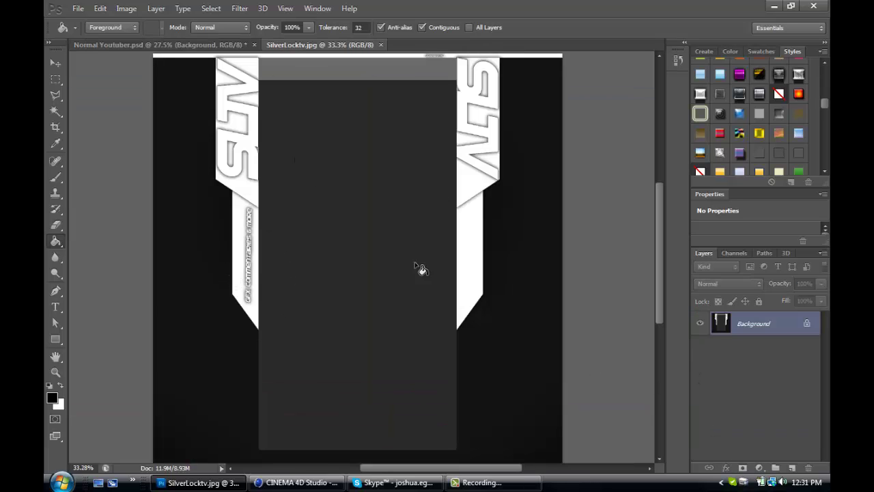
{"action": "left_click", "coordinate": [156, 43]}
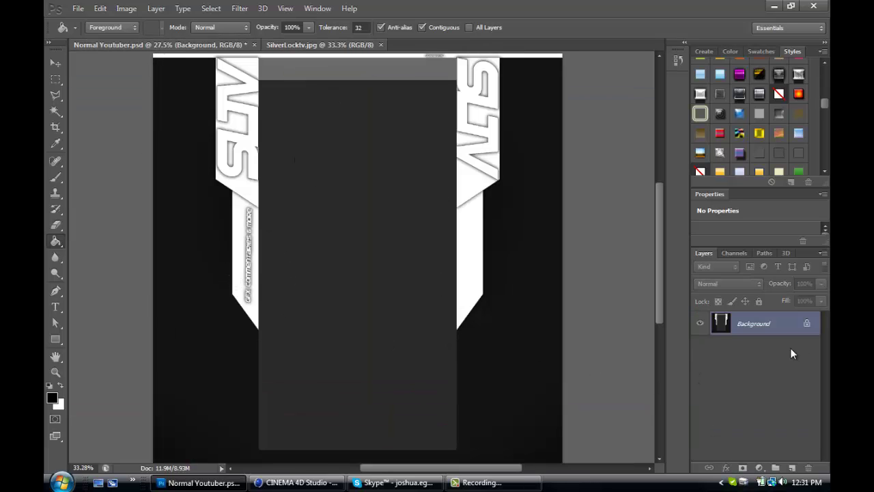
{"action": "left_click", "coordinate": [766, 415]}
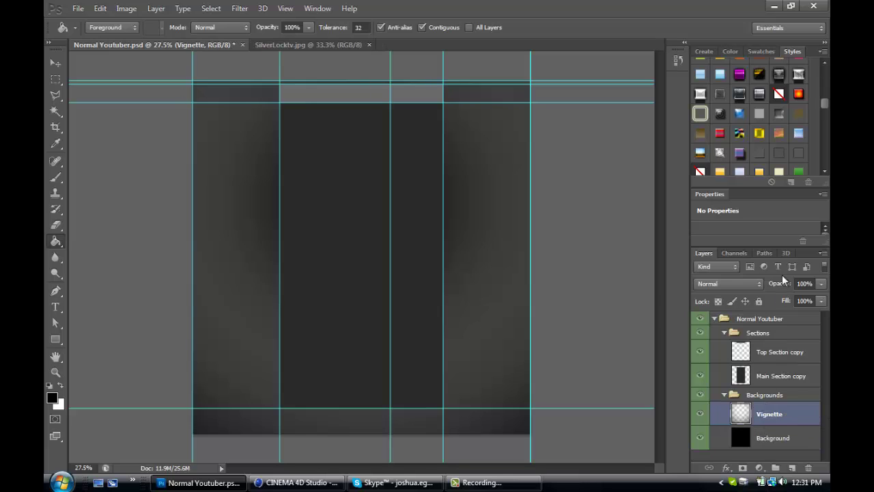
{"action": "left_click", "coordinate": [822, 299]}
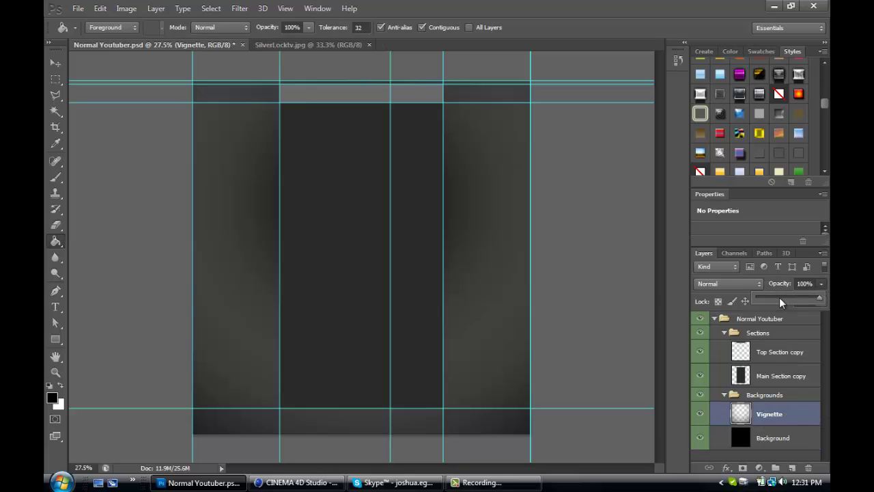
{"action": "left_click", "coordinate": [780, 298]}
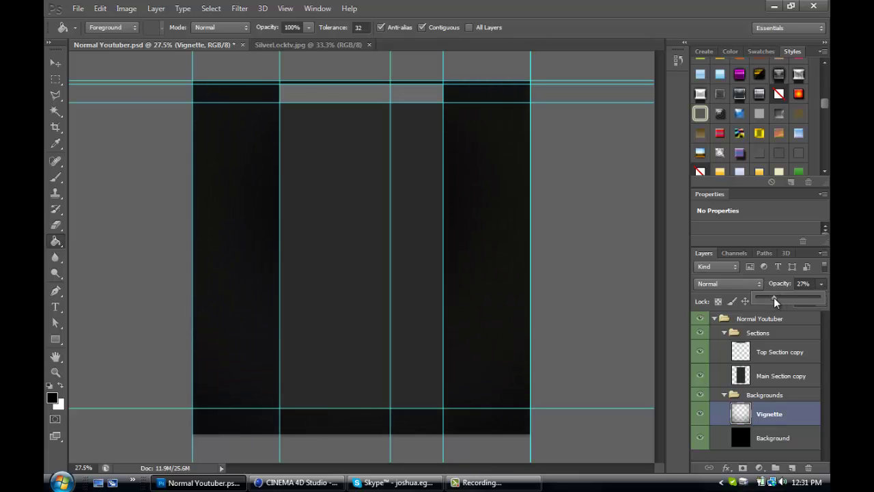
{"action": "left_click", "coordinate": [763, 453]}
{"action": "left_click", "coordinate": [767, 451]}
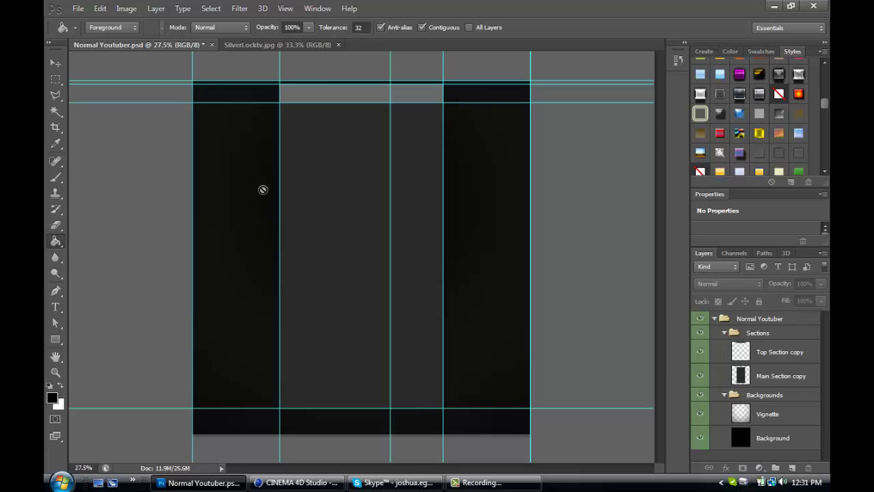
Compare the darkened background of Normal Youtuber.psd with the SilverLocktv.jpg reference design.
{"action": "left_click", "coordinate": [291, 45]}
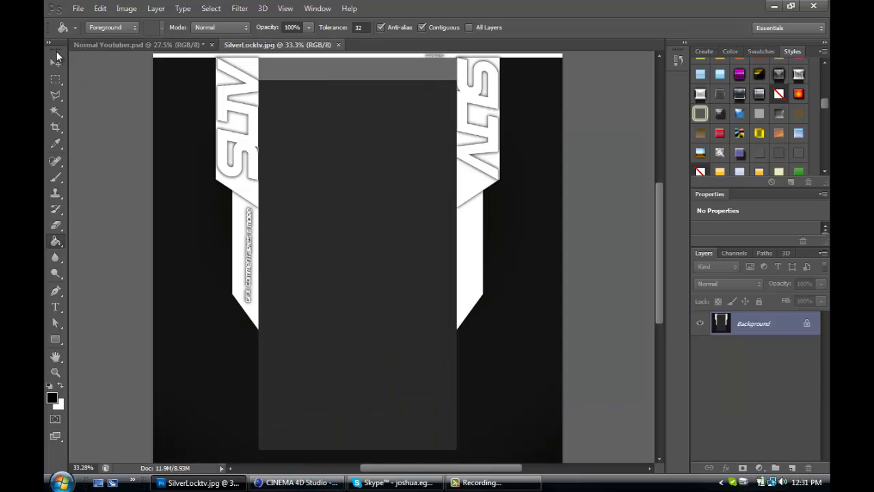
{"action": "left_click", "coordinate": [114, 49]}
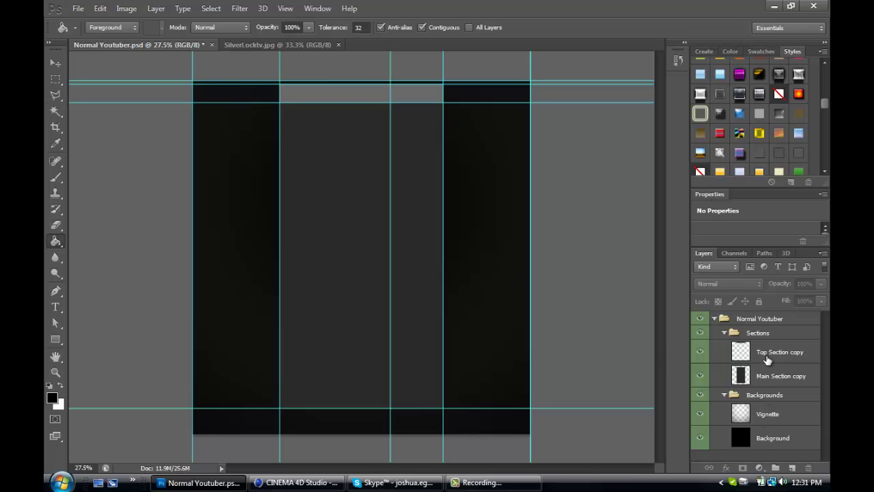
{"action": "left_click", "coordinate": [764, 409]}
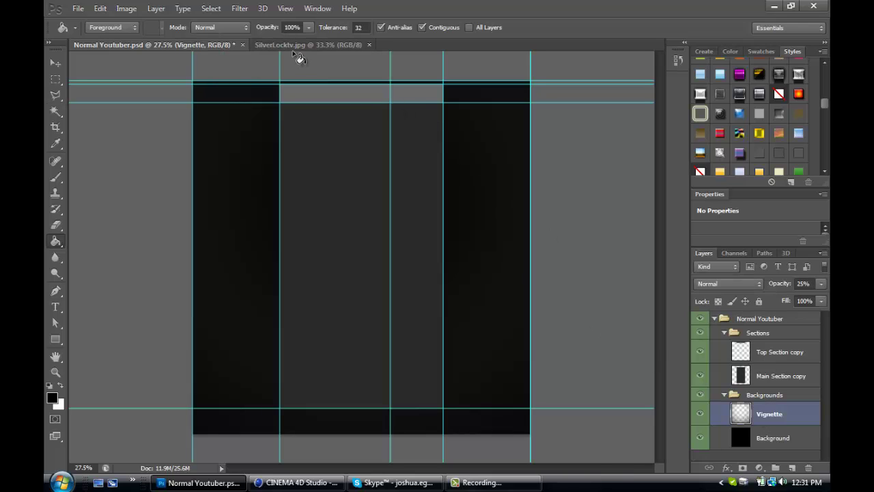
{"action": "key", "text": "ctrl+Tab"}
{"action": "key", "text": "v"}
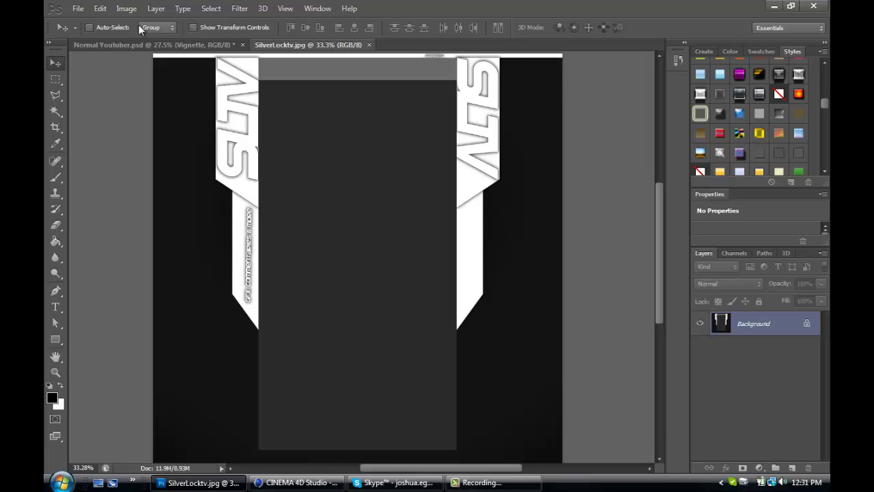
{"action": "left_click", "coordinate": [182, 46]}
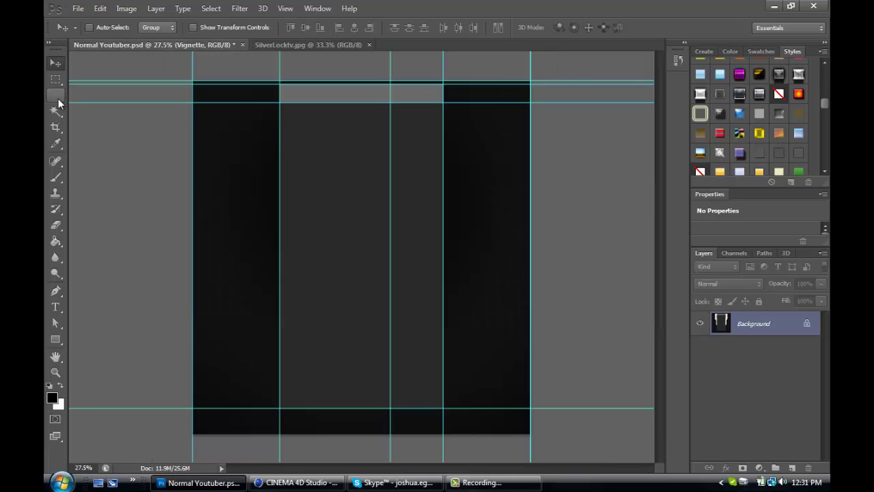
Try to outline a small triangular selection beside the canvas with the Polygonal Lasso tool.
{"action": "left_click", "coordinate": [55, 95]}
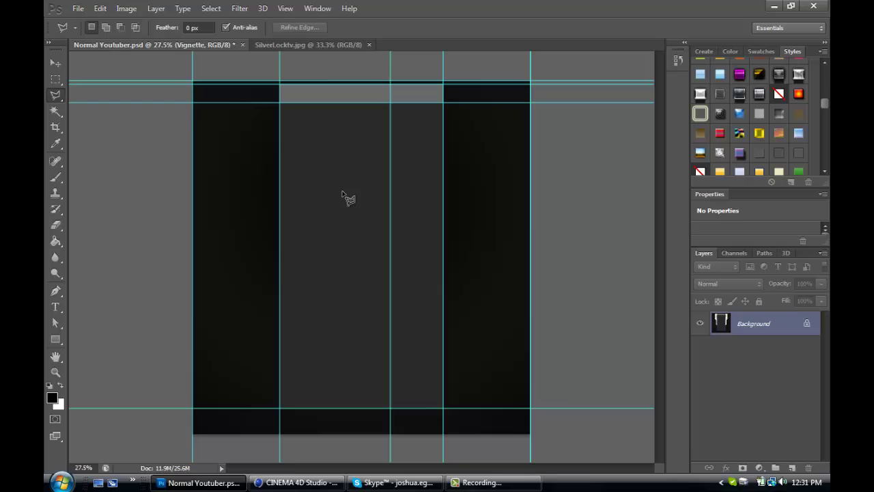
{"action": "right_click", "coordinate": [57, 99]}
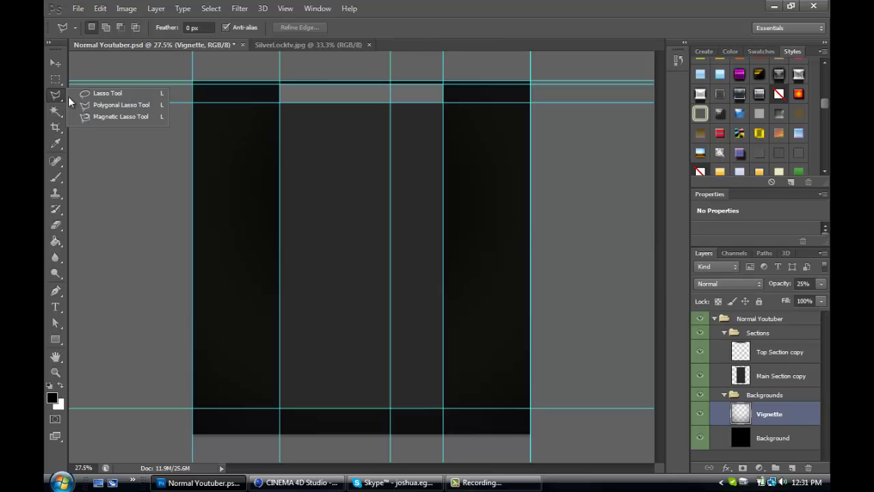
{"action": "left_click", "coordinate": [137, 107]}
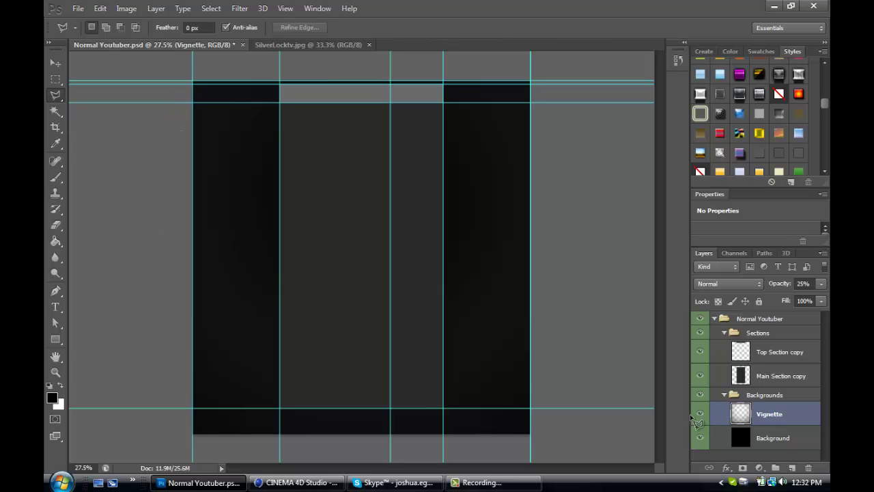
{"action": "left_click", "coordinate": [142, 224]}
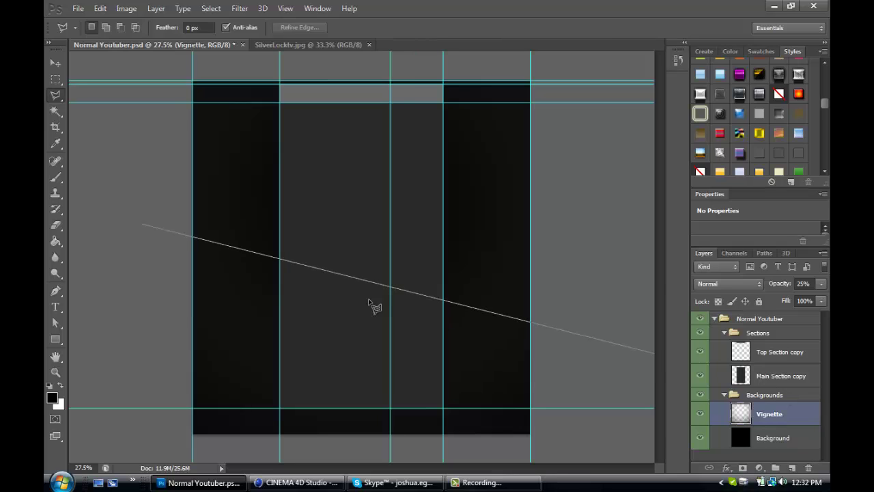
{"action": "left_click", "coordinate": [172, 269]}
{"action": "left_click", "coordinate": [127, 269]}
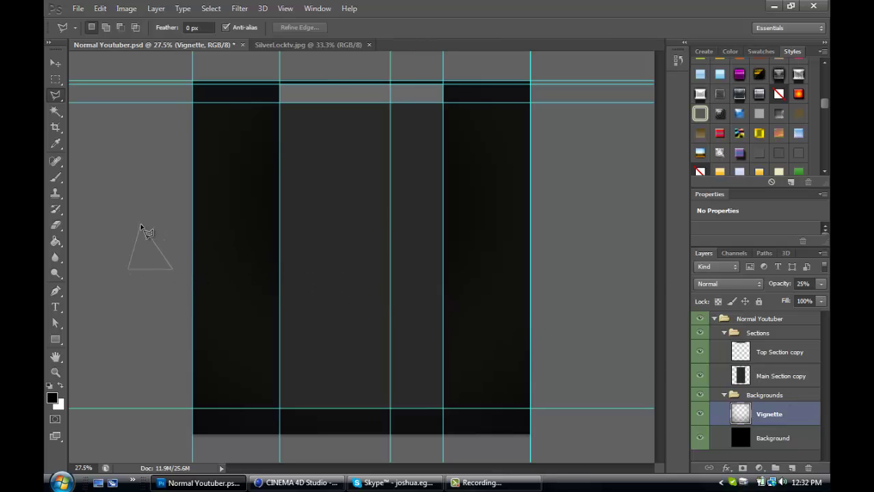
{"action": "key", "text": "ctrl+j"}
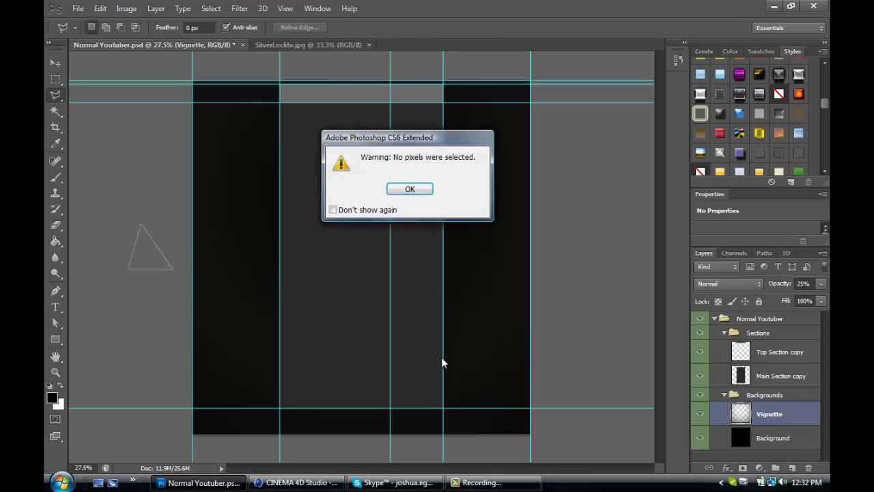
{"action": "left_click", "coordinate": [414, 189]}
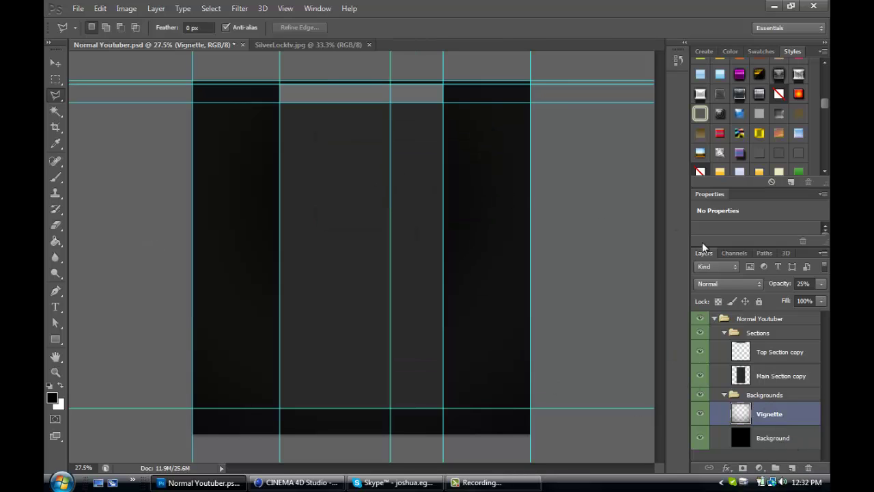
Add a new empty layer above the Vignette layer, and check the side panels in SilverLocktv.jpg.
{"action": "left_click", "coordinate": [791, 469]}
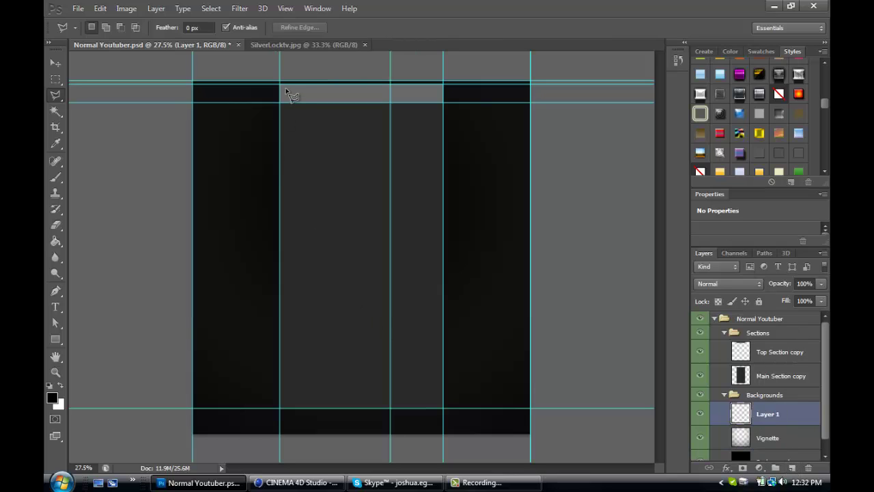
{"action": "left_click", "coordinate": [305, 47]}
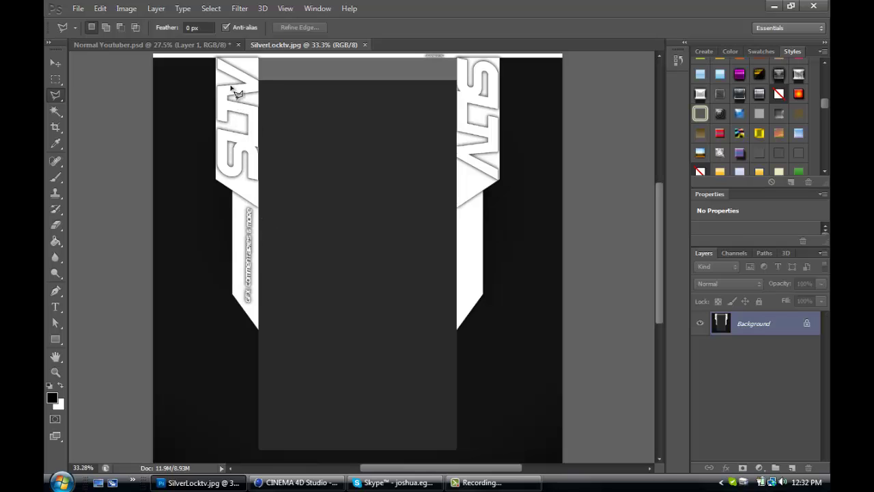
Open 2D Logo.psd from the Download folder and move its SLTV logo layer into Normal Youtuber.psd.
{"action": "left_click", "coordinate": [78, 9]}
{"action": "left_click", "coordinate": [90, 34]}
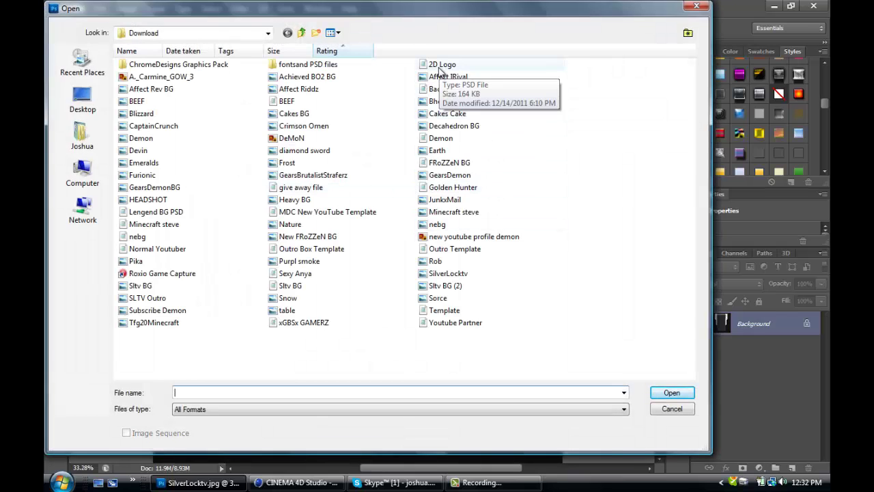
{"action": "left_click", "coordinate": [437, 65]}
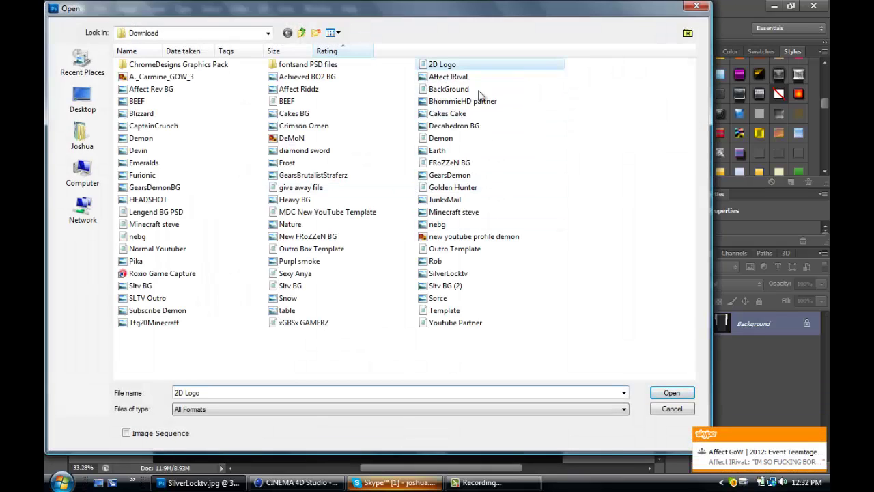
{"action": "left_click", "coordinate": [677, 395]}
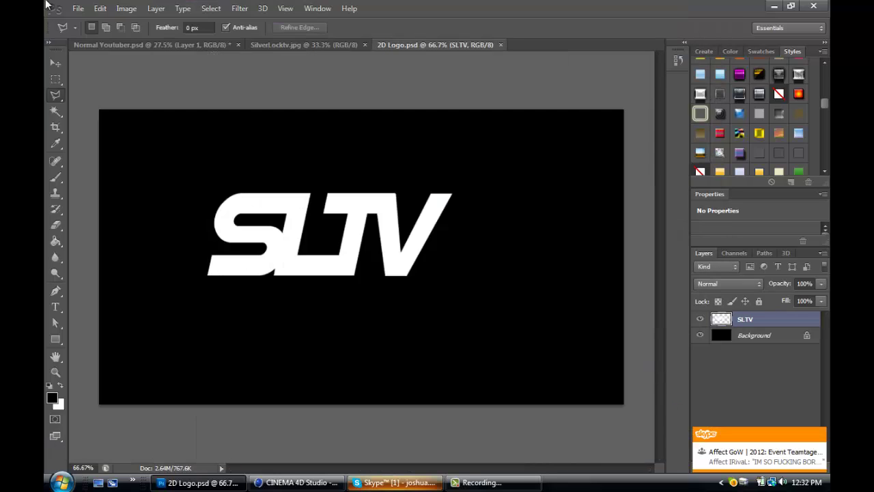
{"action": "left_click", "coordinate": [56, 62]}
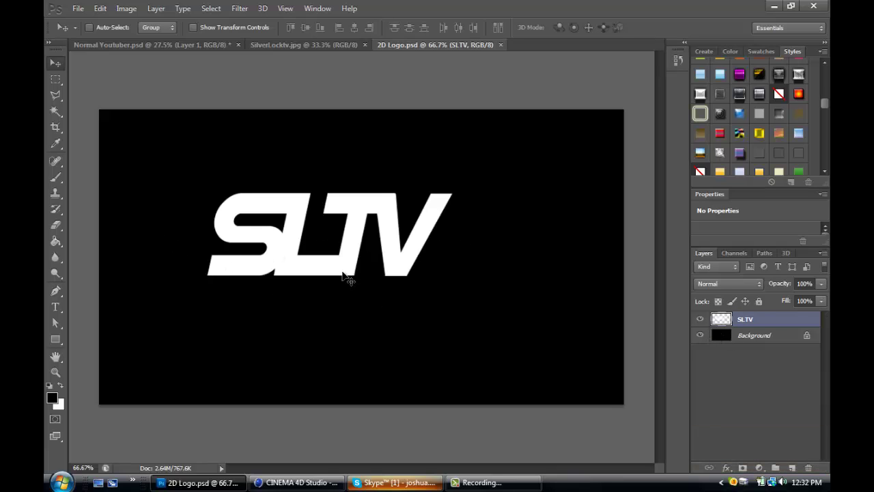
{"action": "left_click_drag", "start_coordinate": [343, 273], "coordinate": [351, 220]}
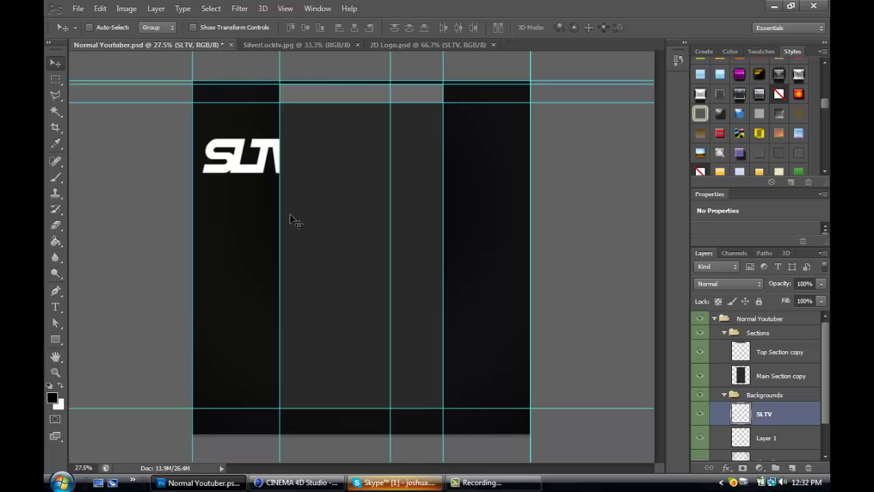
Rotate the SLTV logo 90° counter-clockwise and place it against the main section's upper left edge, at about X 414 px, Y 319.5 px.
{"action": "key", "text": "ctrl+t"}
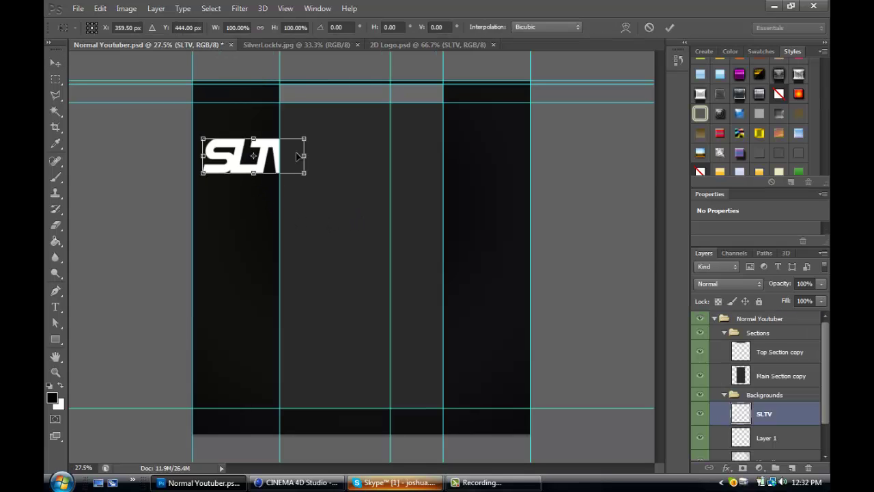
{"action": "right_click", "coordinate": [296, 156]}
{"action": "left_click", "coordinate": [350, 319]}
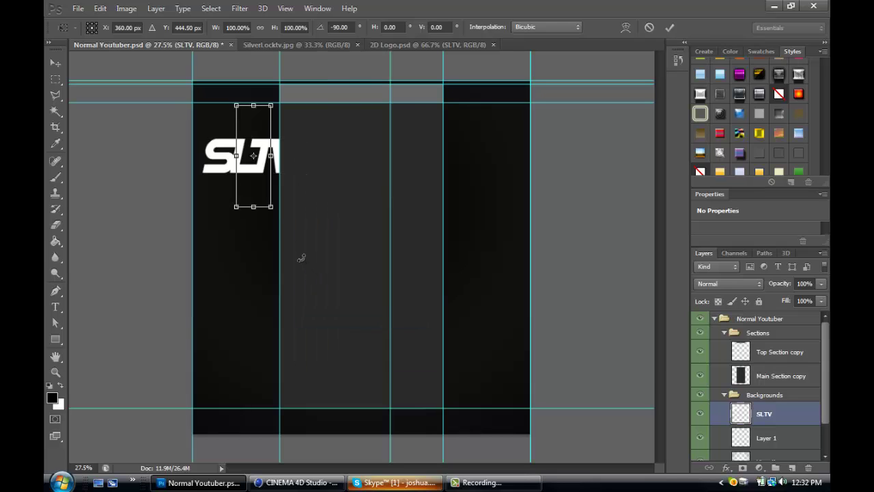
{"action": "mouse_move", "coordinate": [264, 181]}
{"action": "left_mouse_down"}
{"action": "mouse_move", "coordinate": [272, 183]}
{"action": "mouse_move", "coordinate": [270, 169]}
{"action": "left_mouse_up"}
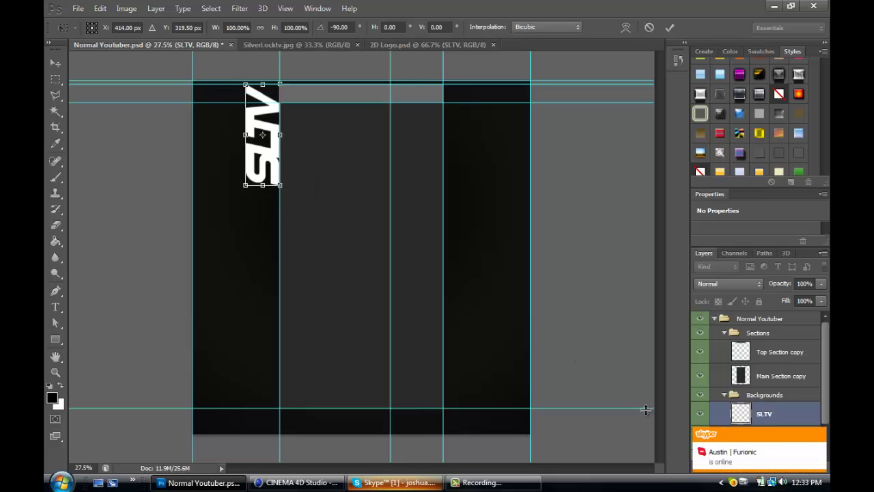
{"action": "left_click", "coordinate": [669, 29]}
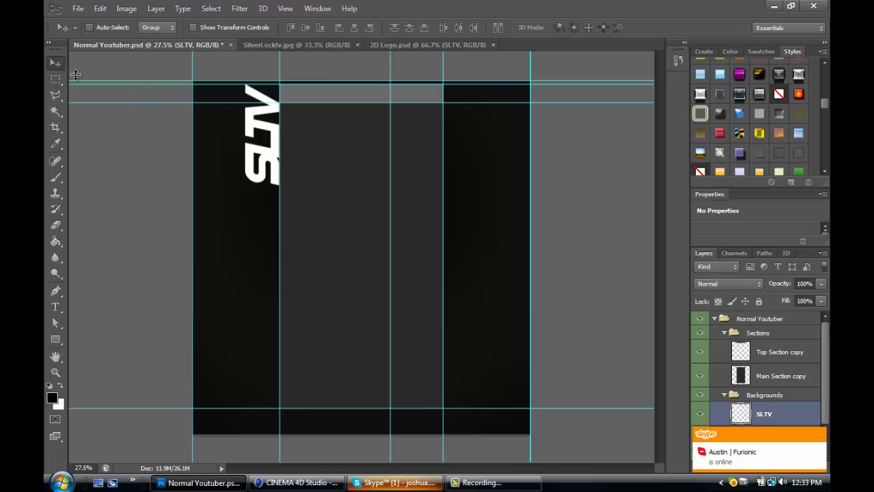
Outline a panel with a slanted lower end around the SLTV logo using the Polygonal Lasso, and fill it with white on Layer 1.
{"action": "left_click", "coordinate": [55, 95]}
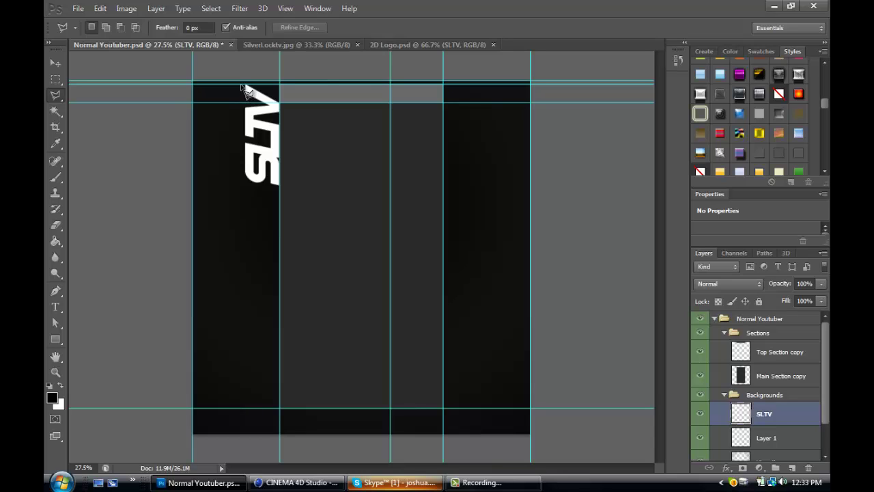
{"action": "mouse_move", "coordinate": [241, 86]}
{"action": "left_mouse_down"}
{"action": "mouse_move", "coordinate": [238, 210]}
{"action": "mouse_move", "coordinate": [276, 250]}
{"action": "mouse_move", "coordinate": [285, 111]}
{"action": "mouse_move", "coordinate": [280, 87]}
{"action": "mouse_move", "coordinate": [241, 88]}
{"action": "left_mouse_up"}
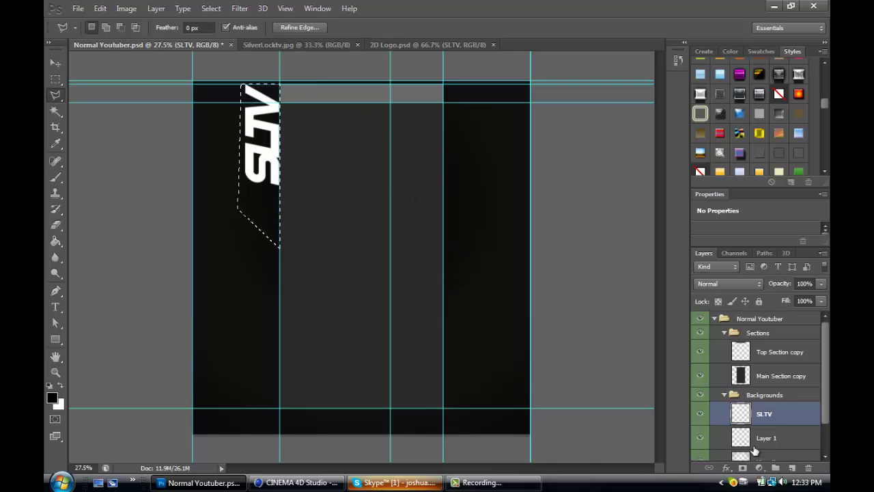
{"action": "left_click", "coordinate": [764, 435]}
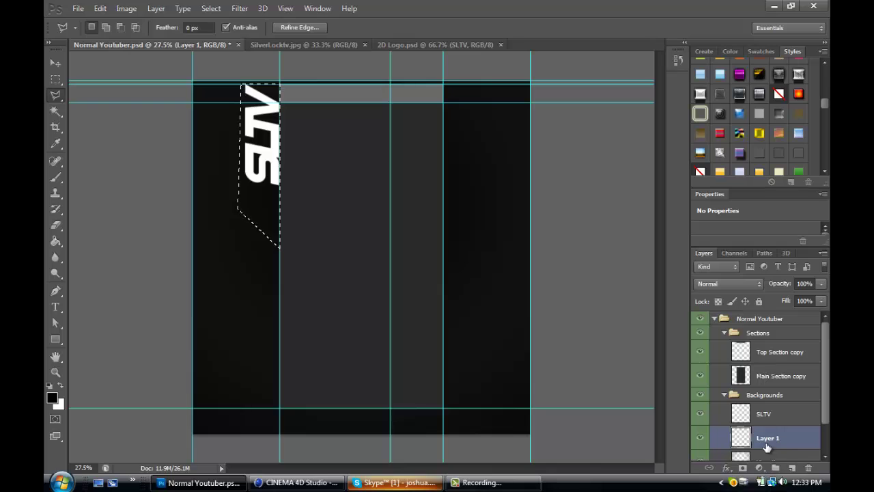
{"action": "left_click_drag", "start_coordinate": [828, 417], "coordinate": [829, 433]}
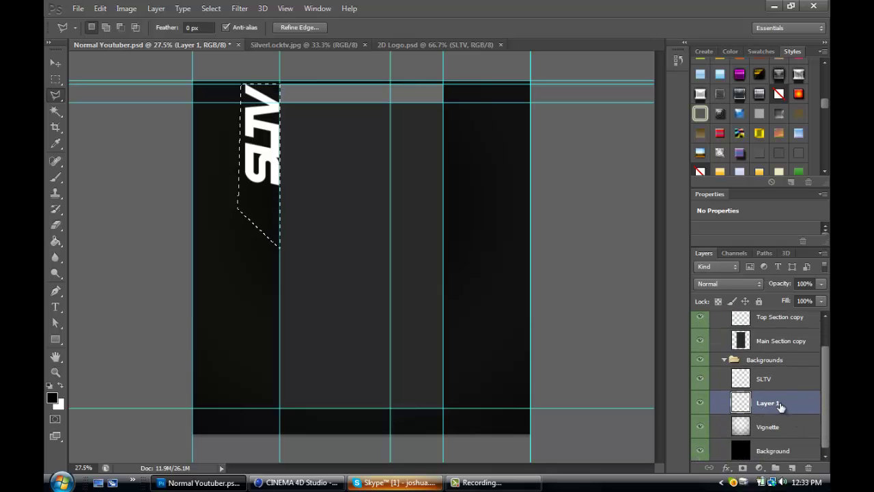
{"action": "right_click", "coordinate": [267, 196]}
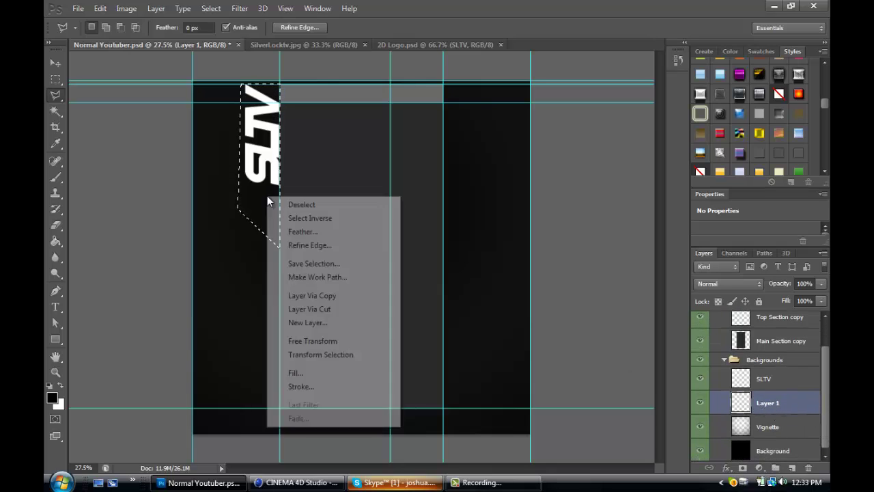
{"action": "left_click", "coordinate": [315, 373]}
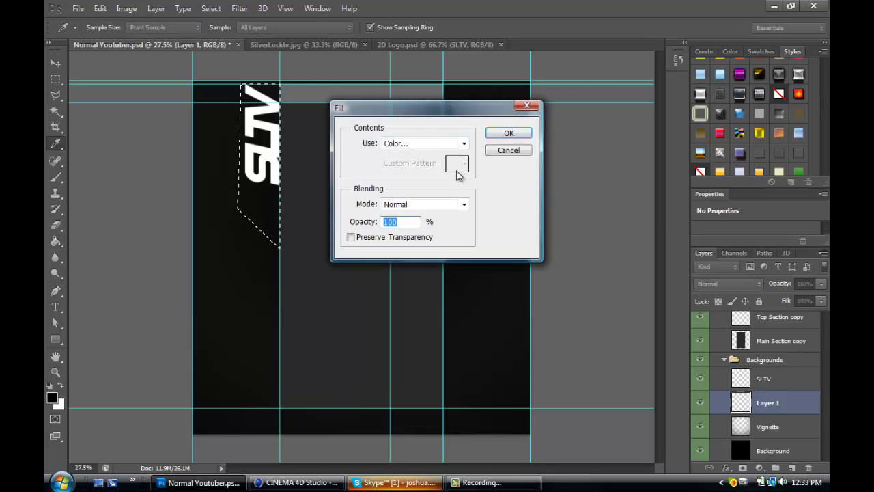
{"action": "left_click", "coordinate": [510, 134]}
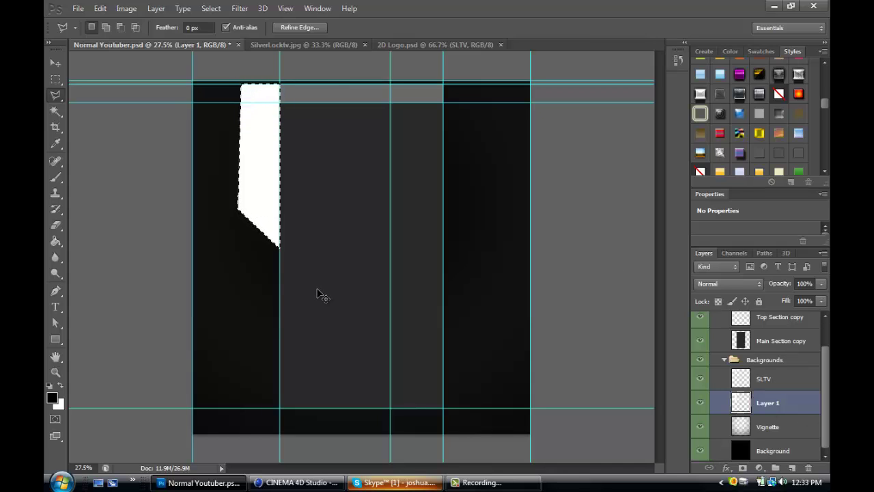
{"action": "key", "text": "ctrl+d"}
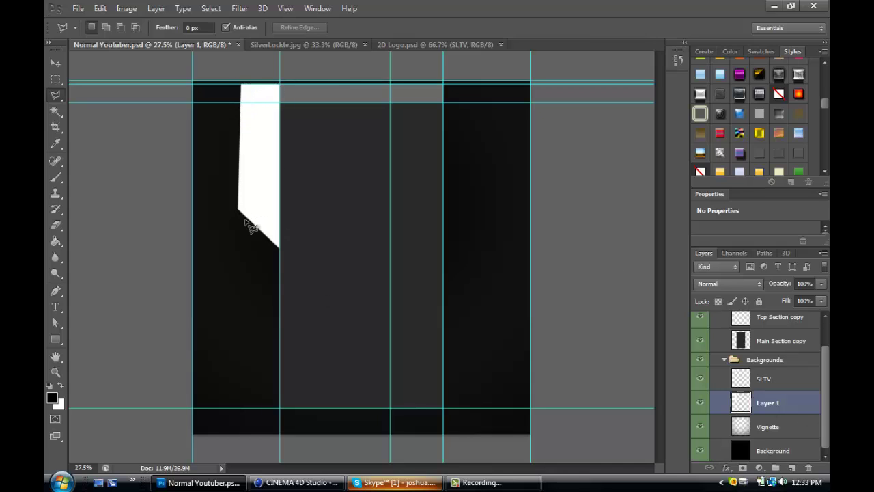
Add a drop shadow to the SLTV layer with distance 0 px, spread 10% and size 20 px.
{"action": "left_click", "coordinate": [775, 386]}
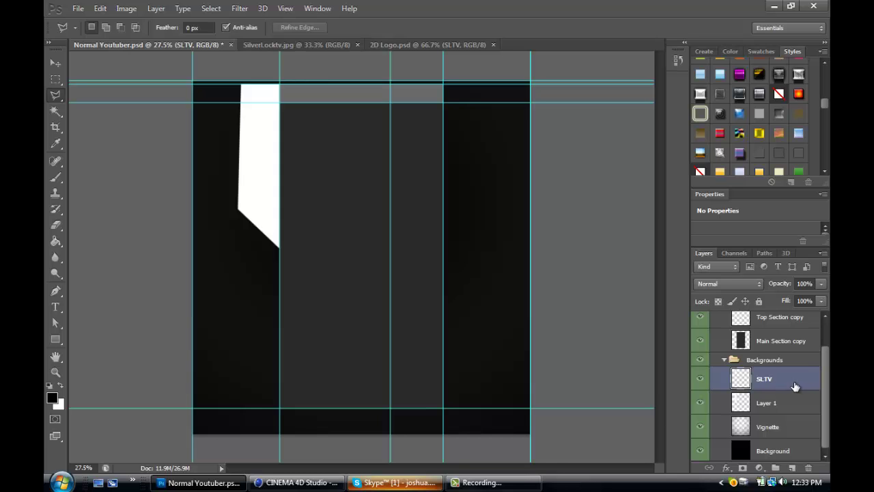
{"action": "double_click", "coordinate": [787, 383]}
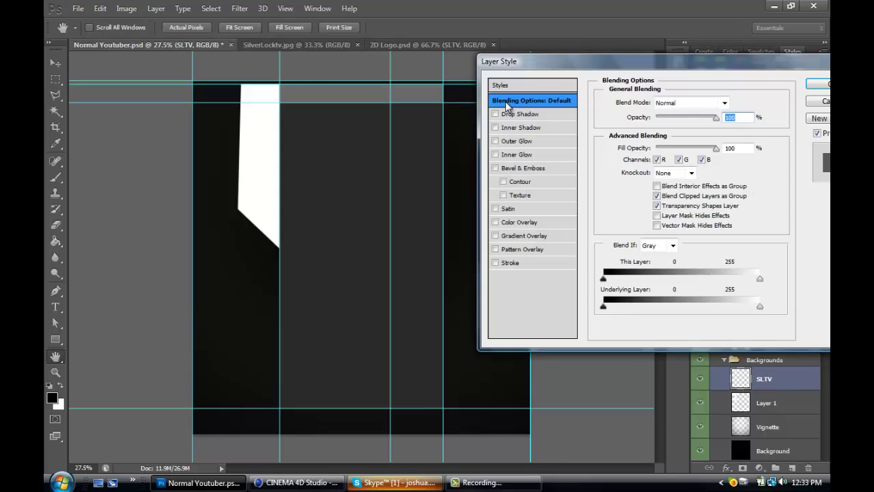
{"action": "left_click", "coordinate": [495, 114]}
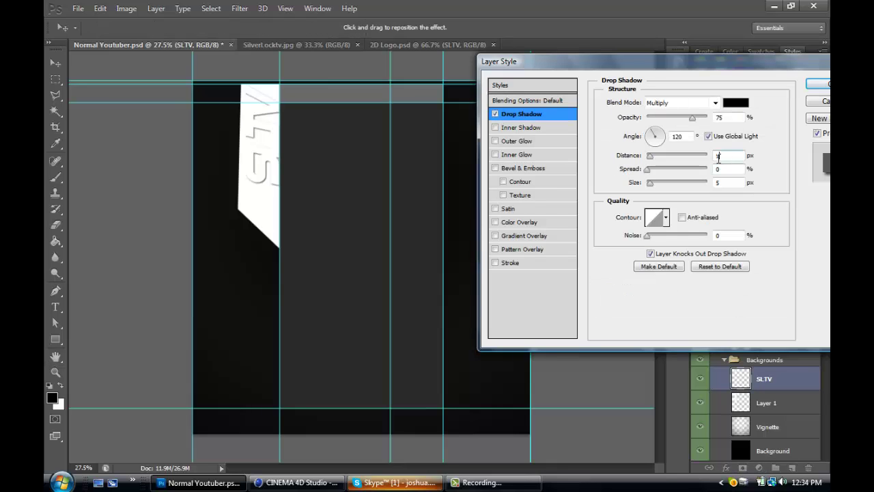
{"action": "type", "text": "0"}
{"action": "key", "text": "Tab"}
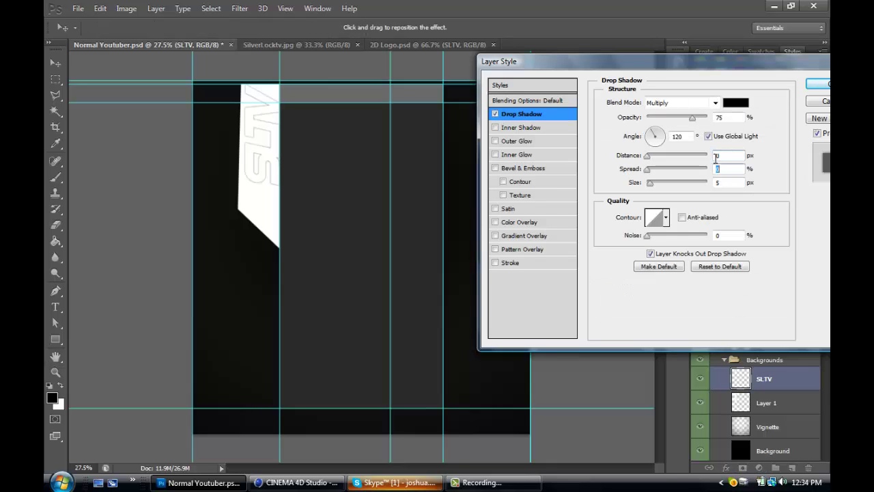
{"action": "type", "text": "10"}
{"action": "key", "text": "Tab"}
{"action": "type", "text": "20"}
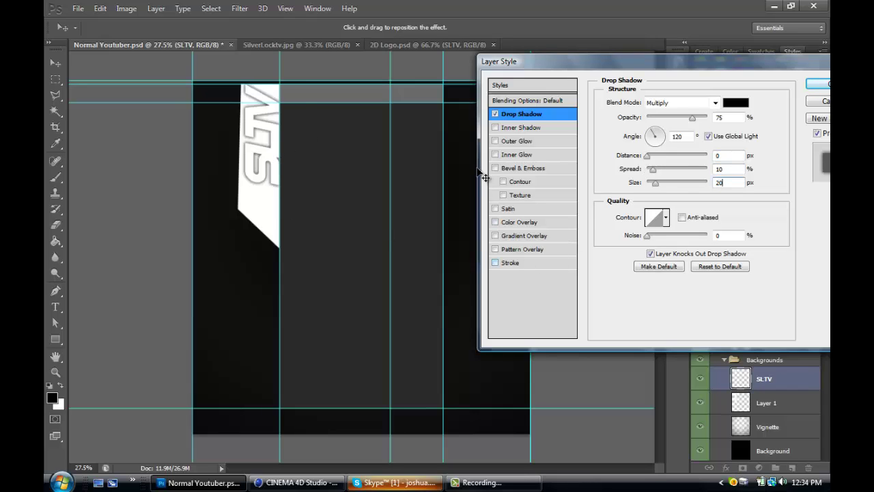
Add a 3 px black outside stroke at 43% opacity to the SLTV layer and apply the layer style.
{"action": "left_click", "coordinate": [496, 128]}
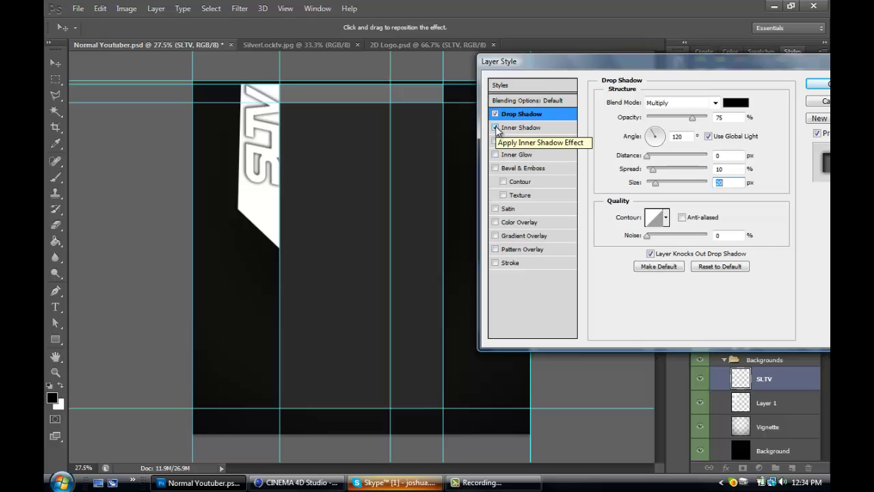
{"action": "left_click", "coordinate": [495, 128]}
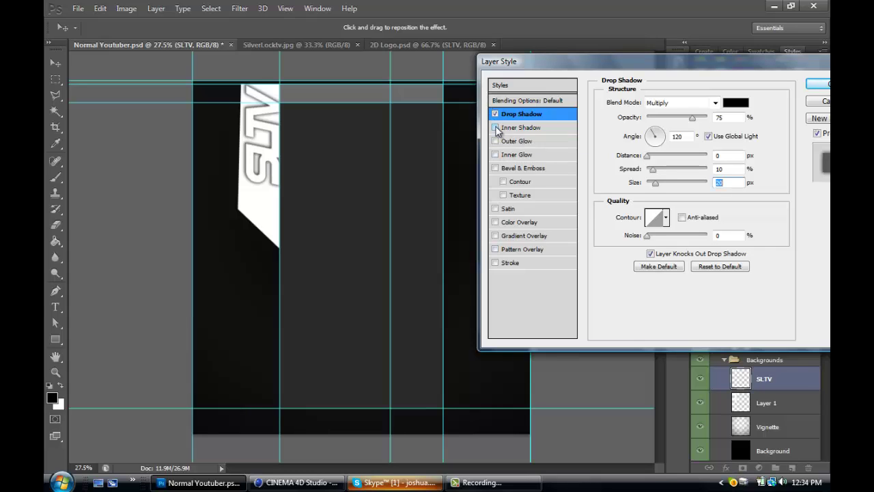
{"action": "left_click", "coordinate": [495, 263]}
{"action": "left_click", "coordinate": [515, 262]}
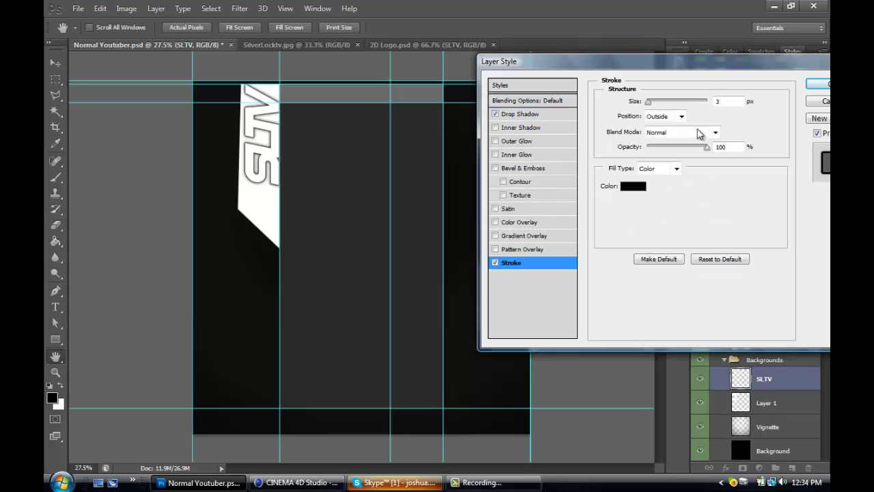
{"action": "left_click", "coordinate": [659, 146]}
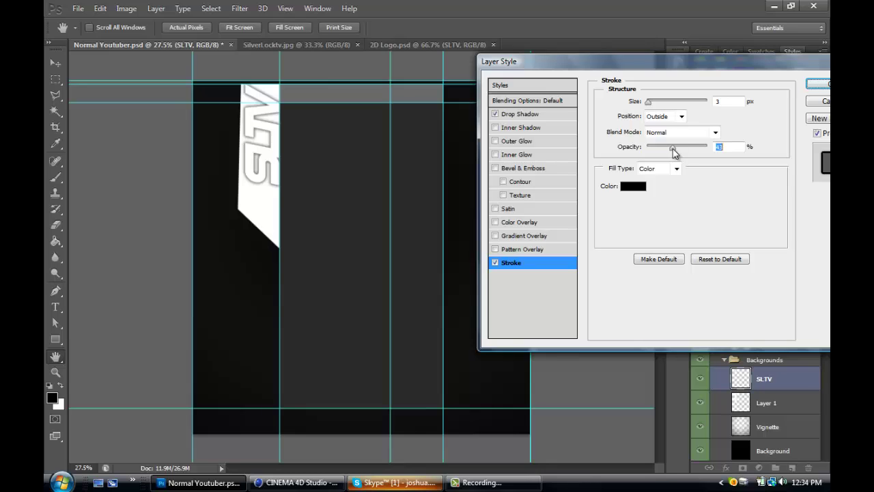
{"action": "left_click", "coordinate": [823, 83]}
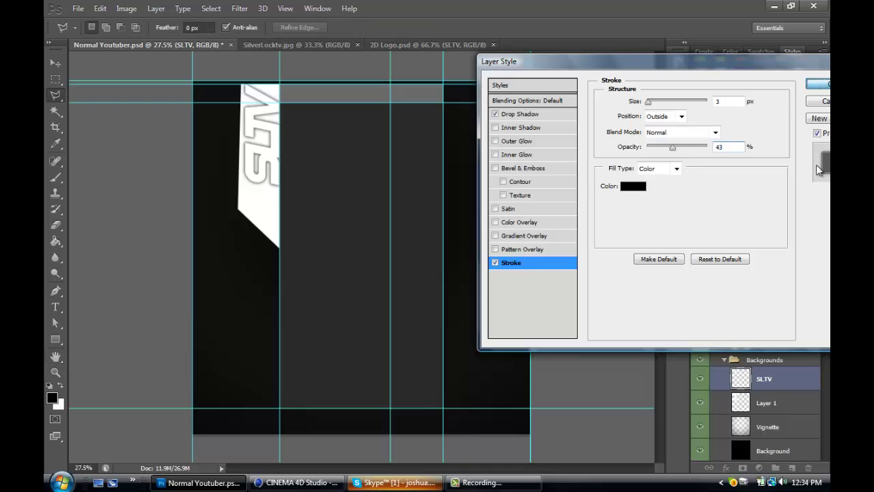
{"action": "left_click", "coordinate": [816, 381]}
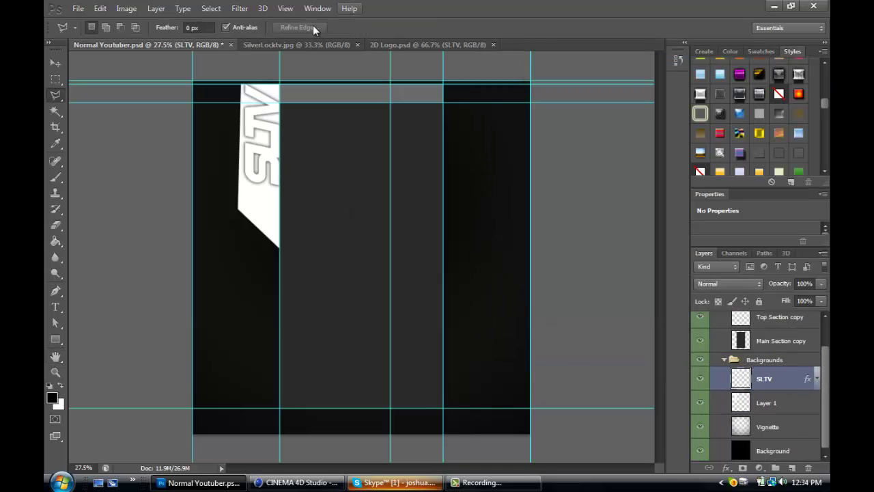
Check the side panels in SilverLocktv.jpg, and outline a narrower slanted panel directly below the white logo panel with the Polygonal Lasso.
{"action": "left_click", "coordinate": [301, 44]}
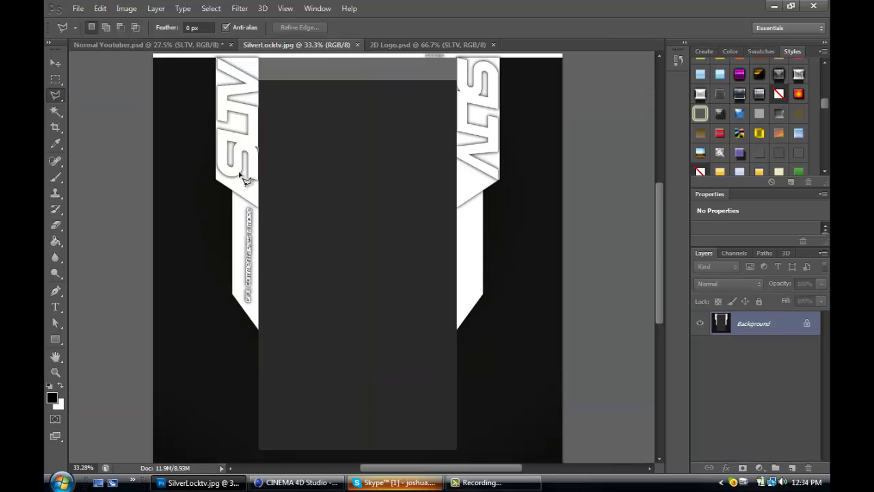
{"action": "left_click", "coordinate": [212, 45]}
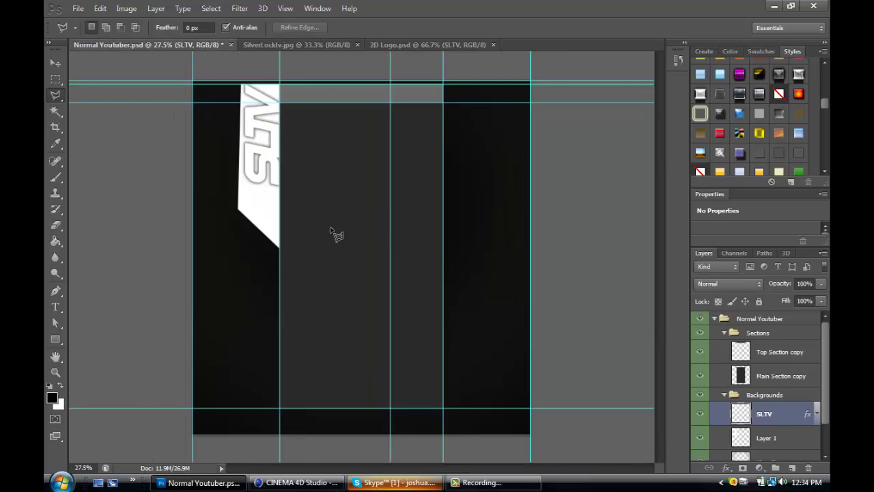
{"action": "left_click", "coordinate": [309, 49]}
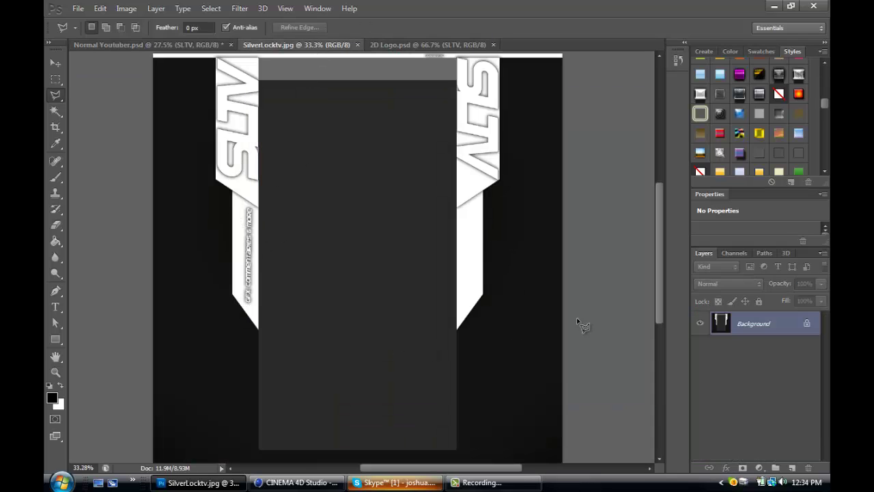
{"action": "left_click", "coordinate": [151, 49]}
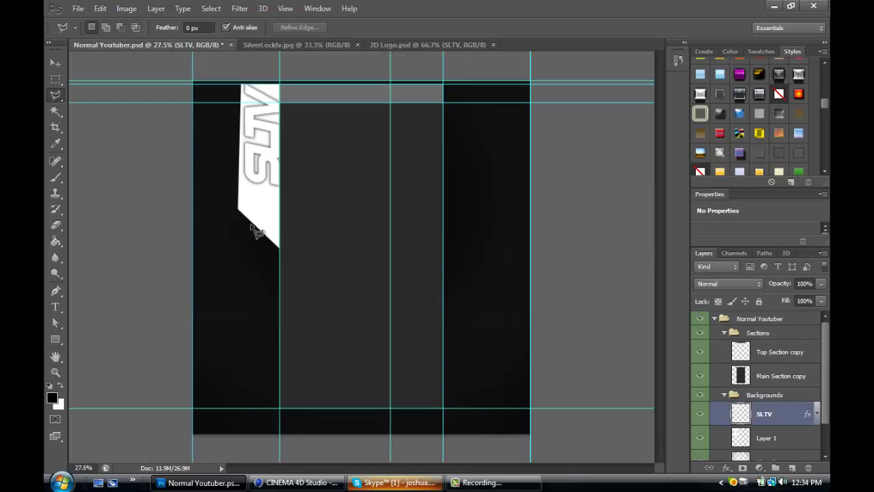
{"action": "left_click", "coordinate": [252, 225]}
{"action": "left_click", "coordinate": [252, 321]}
{"action": "left_click", "coordinate": [278, 349]}
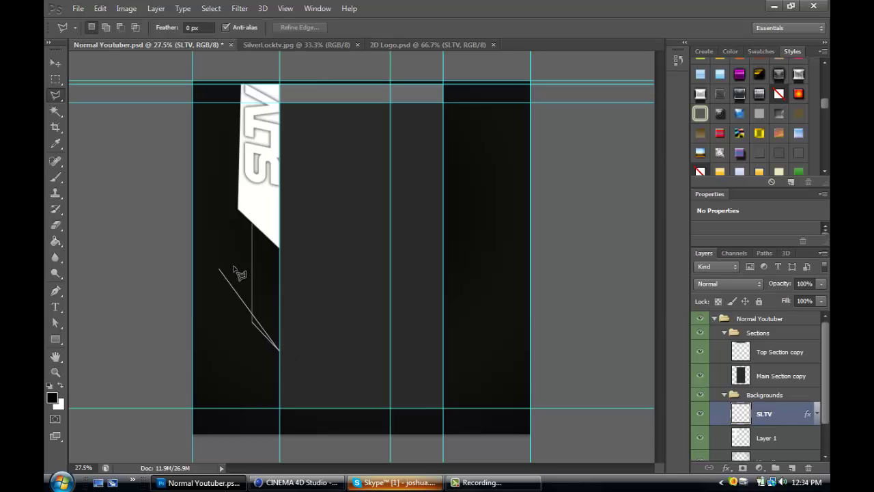
{"action": "left_click", "coordinate": [280, 248]}
{"action": "left_click", "coordinate": [252, 226]}
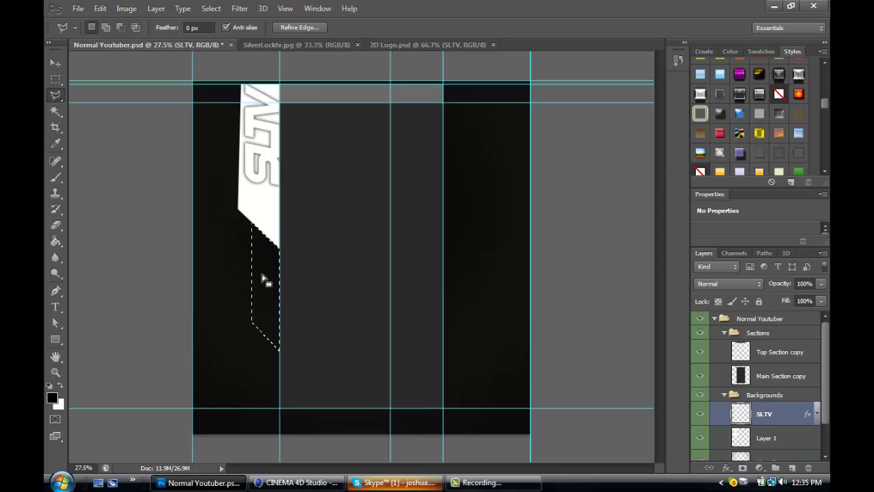
{"action": "key", "text": "shift+Down"}
Try filling the lower panel selection with white on Layer 1, and deselect it.
{"action": "left_click", "coordinate": [786, 438]}
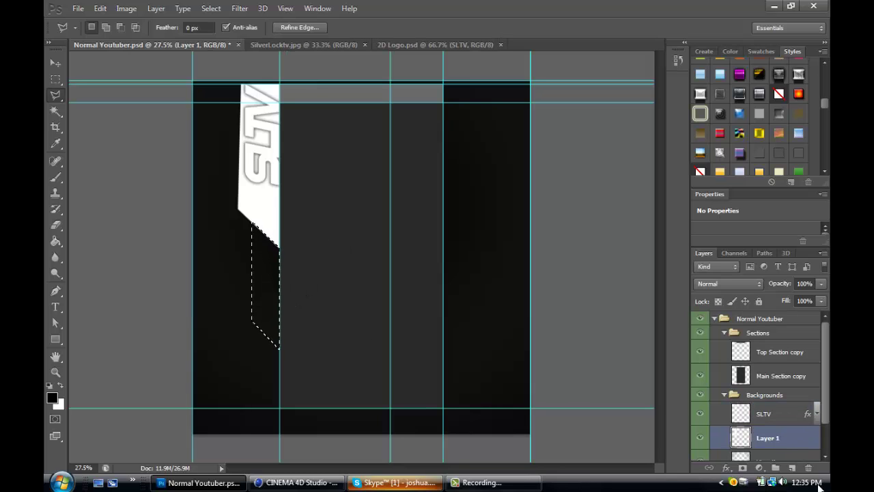
{"action": "right_click", "coordinate": [267, 284]}
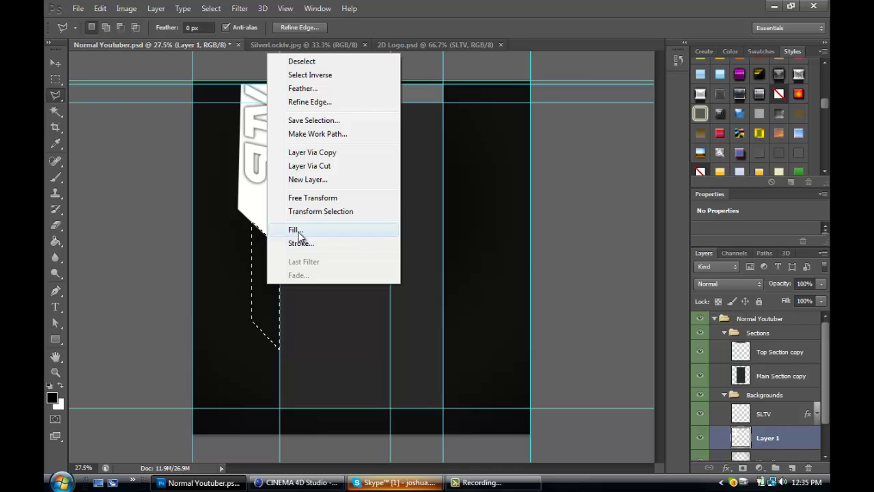
{"action": "left_click", "coordinate": [294, 230]}
{"action": "left_click", "coordinate": [509, 134]}
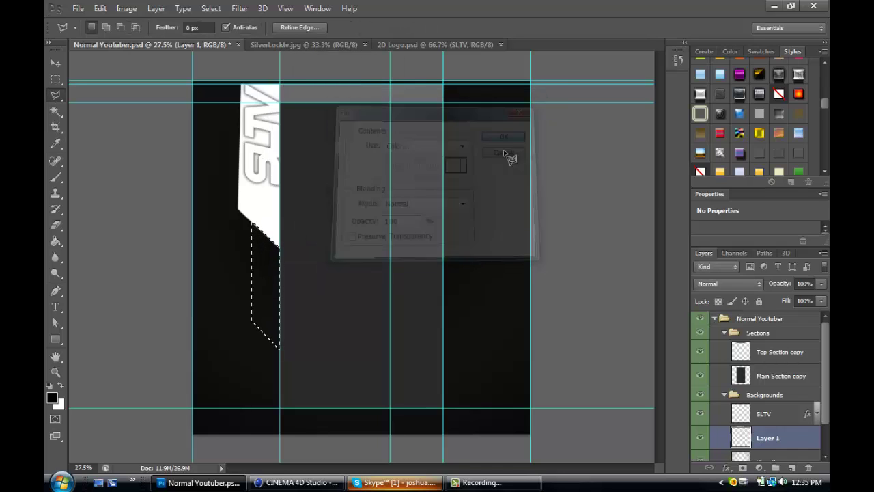
{"action": "key", "text": "l"}
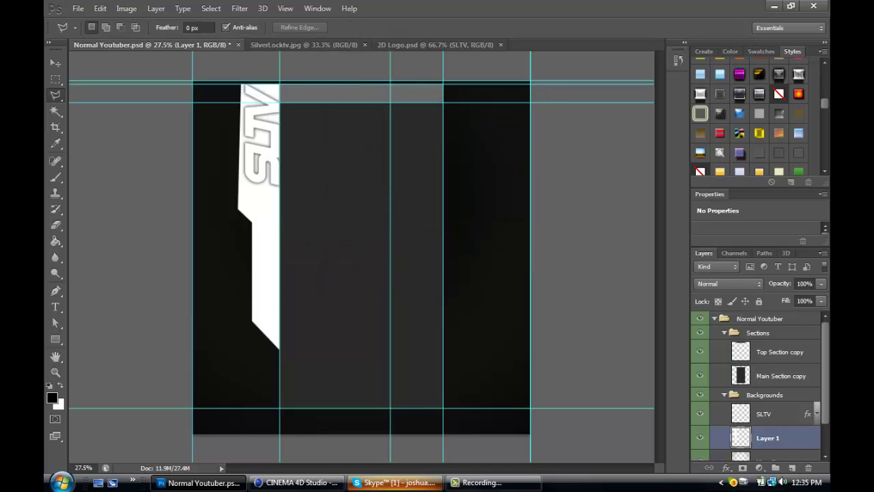
Compare the filled panel with the side panels in SilverLocktv.jpg, and undo the deselection and the white fill.
{"action": "scroll", "coordinate": [825, 417], "scroll_direction": "down", "scroll_amount": 2}
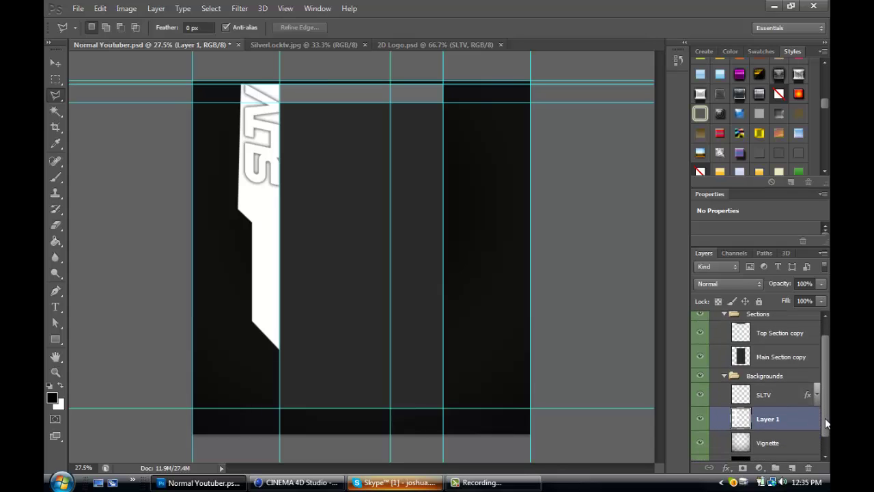
{"action": "scroll", "coordinate": [822, 394], "scroll_direction": "up", "scroll_amount": 1}
{"action": "scroll", "coordinate": [822, 393], "scroll_direction": "up", "scroll_amount": 1}
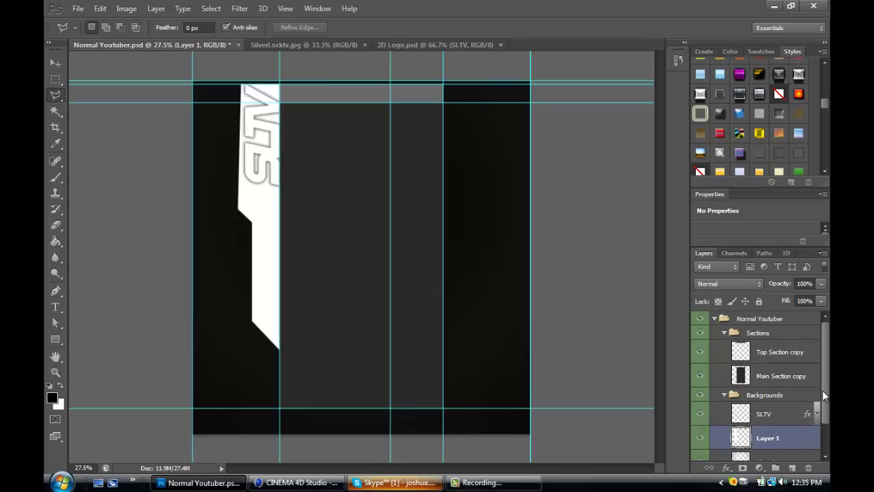
{"action": "left_click", "coordinate": [303, 51]}
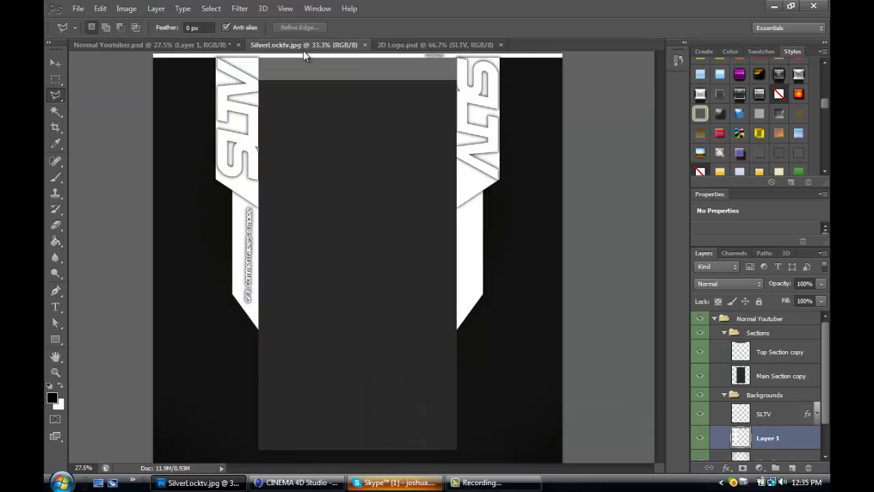
{"action": "left_click", "coordinate": [192, 45]}
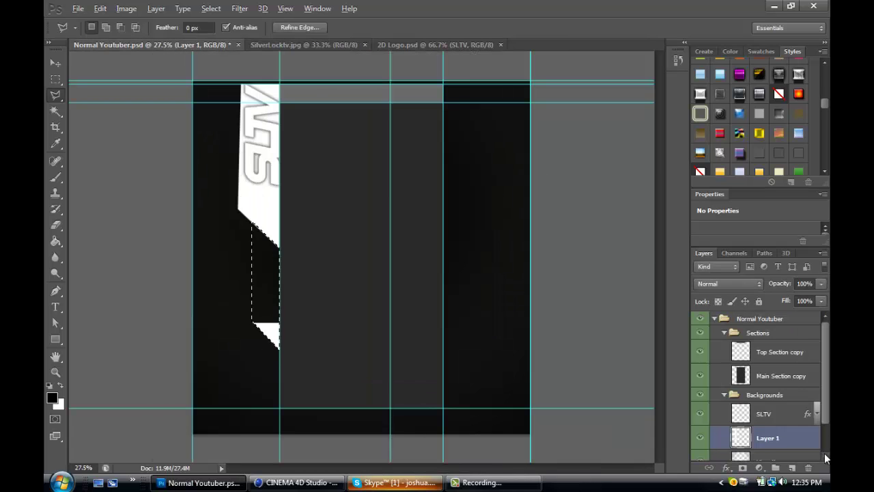
Create a new layer beneath the SLTV layer, fill the lower slanted panel selection with white on it, and deselect.
{"action": "left_click", "coordinate": [796, 414]}
{"action": "left_click", "coordinate": [792, 468], "text": "ctrl"}
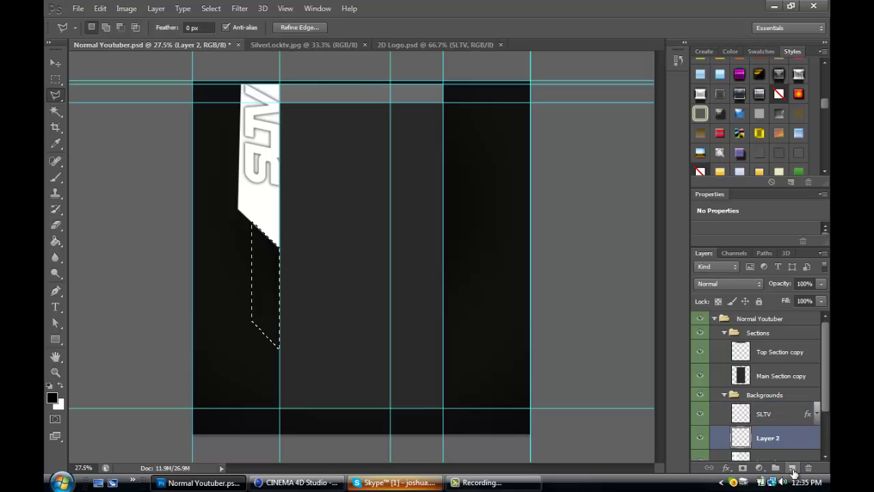
{"action": "right_click", "coordinate": [277, 281]}
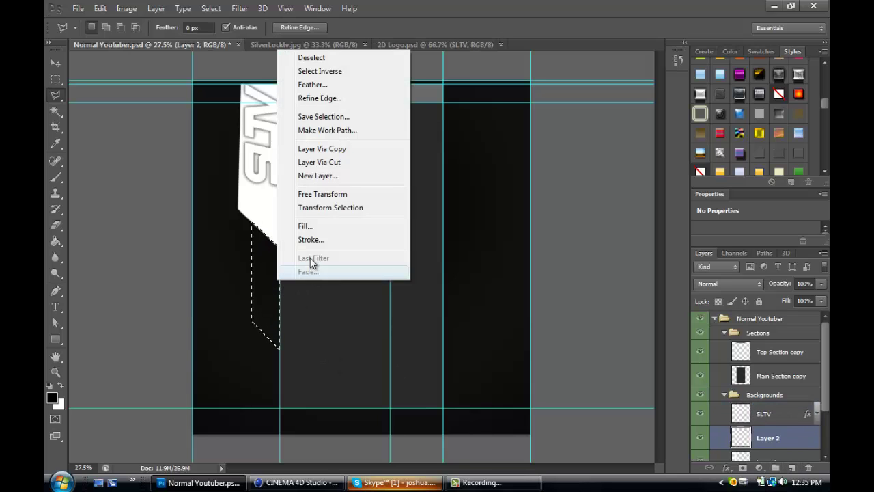
{"action": "left_click", "coordinate": [293, 226]}
{"action": "left_click", "coordinate": [503, 135]}
{"action": "key", "text": "l"}
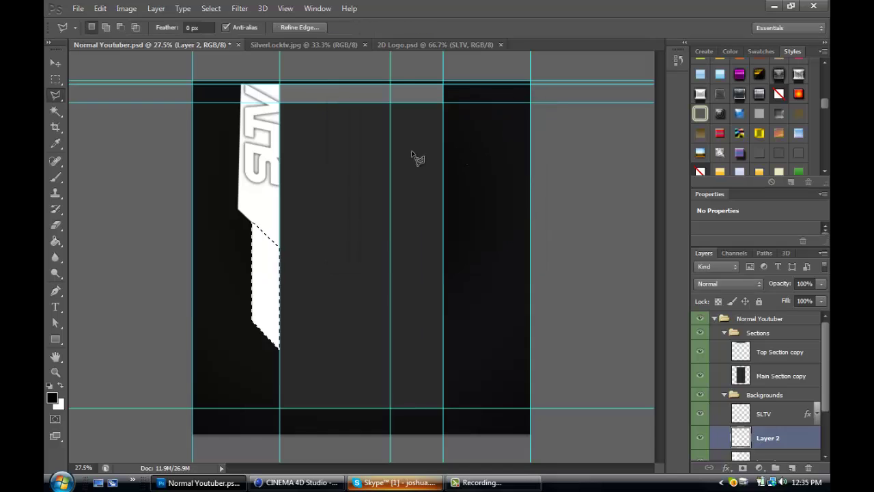
{"action": "key", "text": "ctrl+d"}
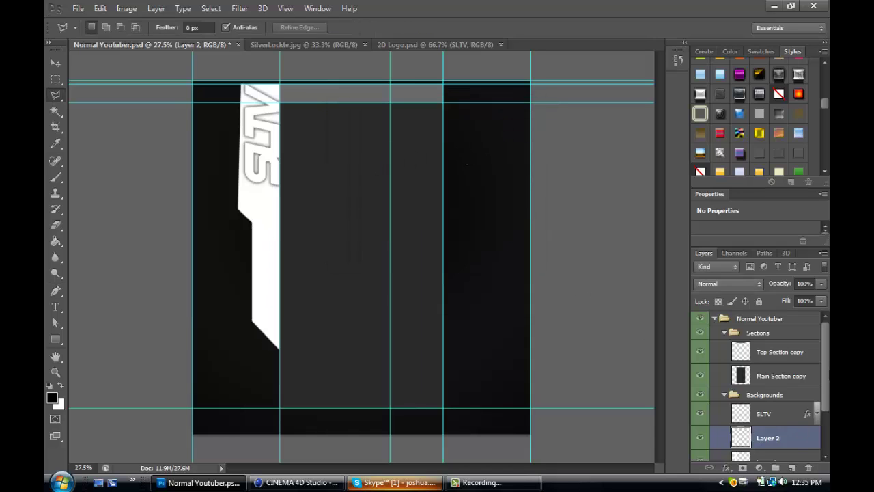
Move Layer 2 beneath Layer 1 in the layer stack and make Layer 1 active.
{"action": "scroll", "coordinate": [830, 374], "scroll_direction": "down", "scroll_amount": 2}
{"action": "left_click_drag", "start_coordinate": [769, 382], "coordinate": [765, 416]}
{"action": "left_click", "coordinate": [769, 384]}
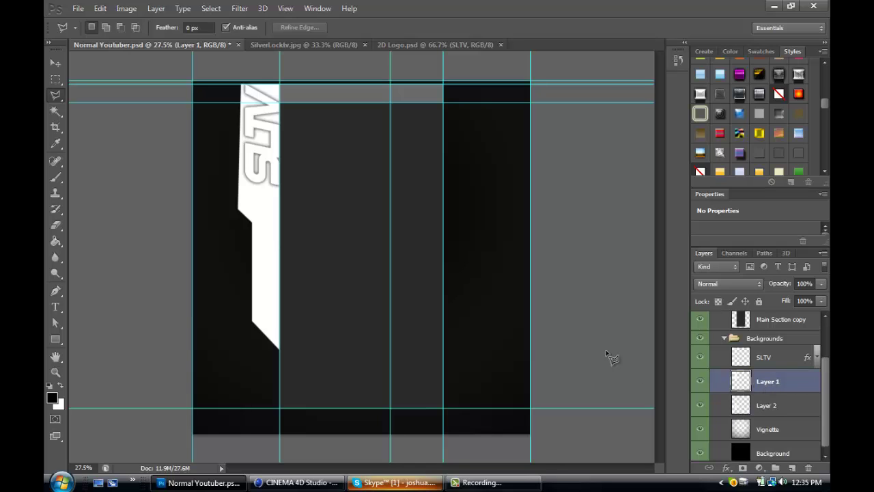
Add a drop shadow to Layer 1 with distance 0 px, spread 10% and size 20 px.
{"action": "double_click", "coordinate": [796, 391]}
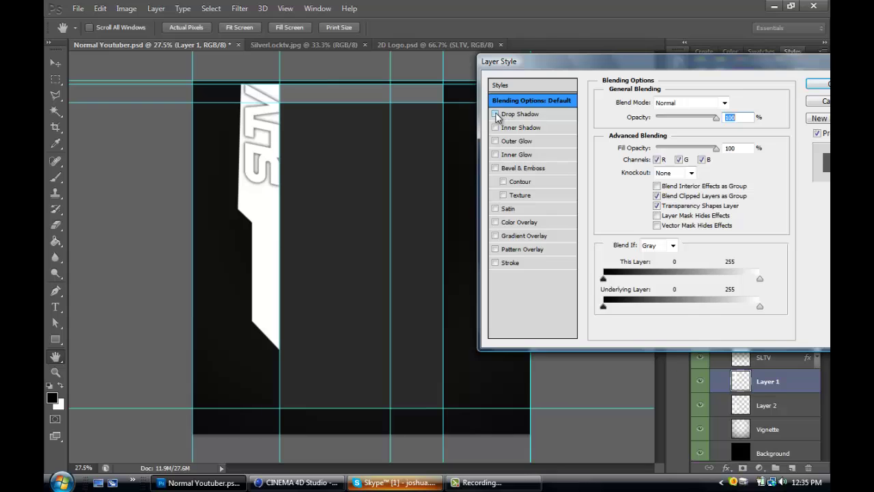
{"action": "left_click", "coordinate": [495, 115]}
{"action": "left_click", "coordinate": [540, 115]}
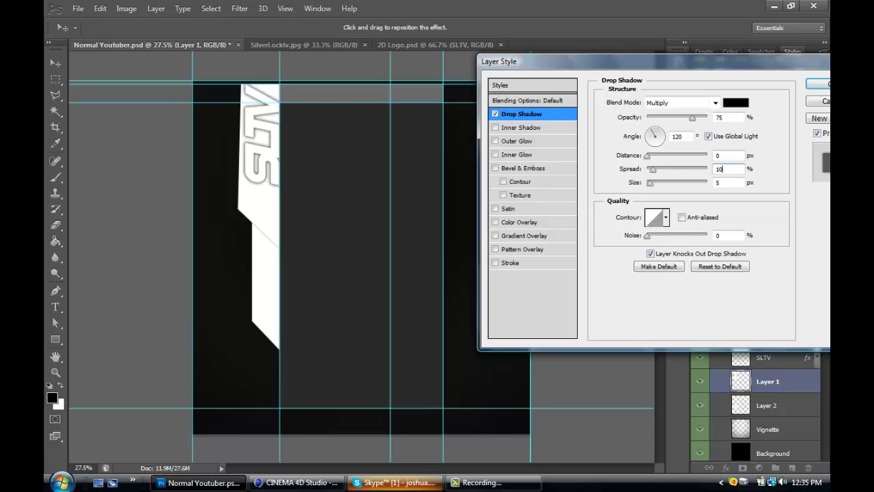
{"action": "key", "text": "Tab"}
{"action": "type", "text": "20"}
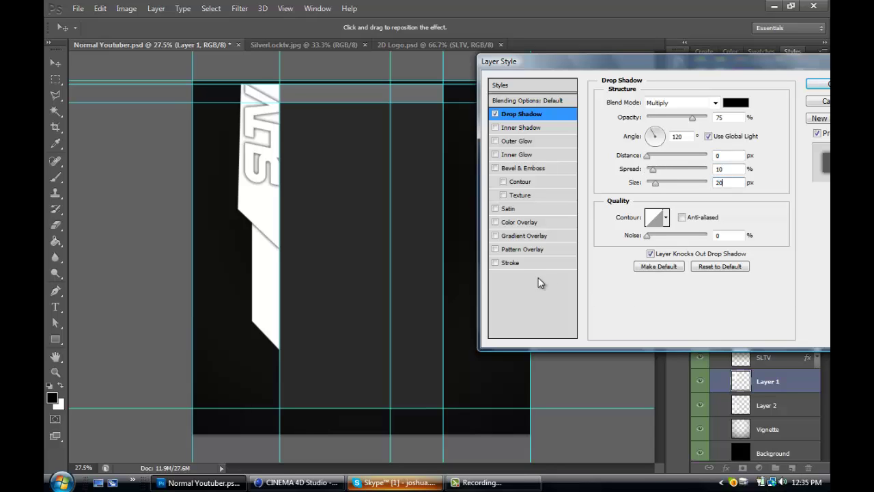
Add a 3 px black outside stroke at 45% opacity to Layer 1, apply the style, and collapse its effects list.
{"action": "left_click", "coordinate": [496, 263]}
{"action": "left_click", "coordinate": [520, 265]}
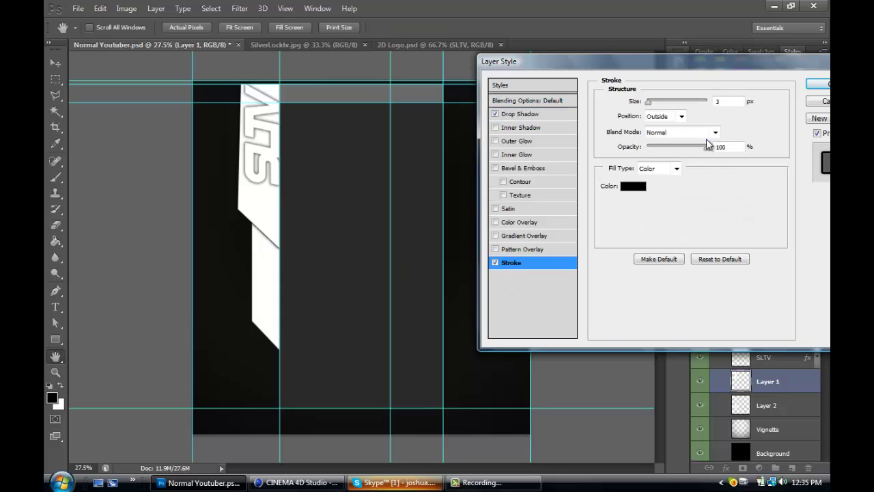
{"action": "left_click_drag", "start_coordinate": [708, 146], "coordinate": [670, 149]}
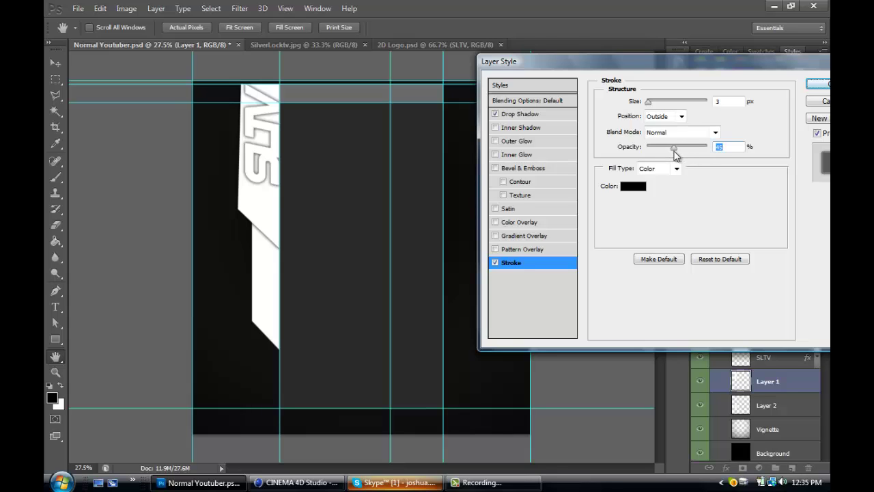
{"action": "left_click", "coordinate": [822, 82]}
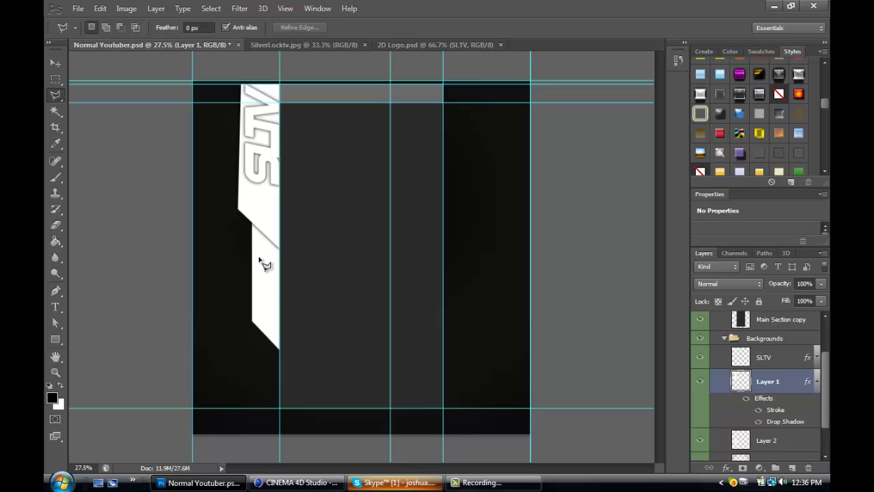
{"action": "left_click", "coordinate": [815, 383]}
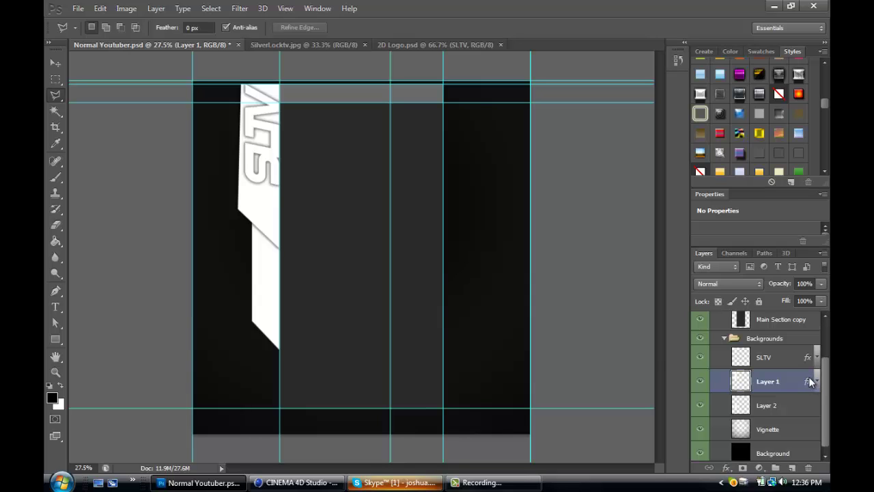
Copy the layer style of Layer 1 onto Layer 2 and collapse the pasted effects list.
{"action": "right_click", "coordinate": [810, 382]}
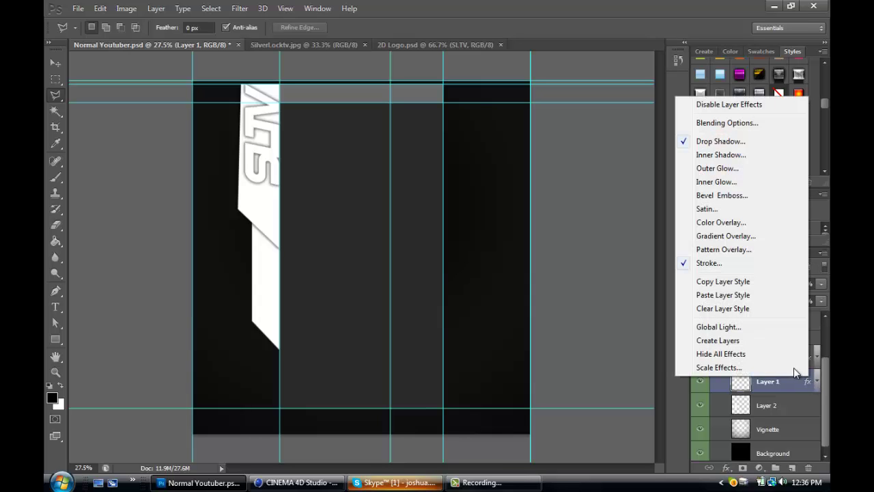
{"action": "left_click", "coordinate": [715, 282]}
{"action": "right_click", "coordinate": [795, 403]}
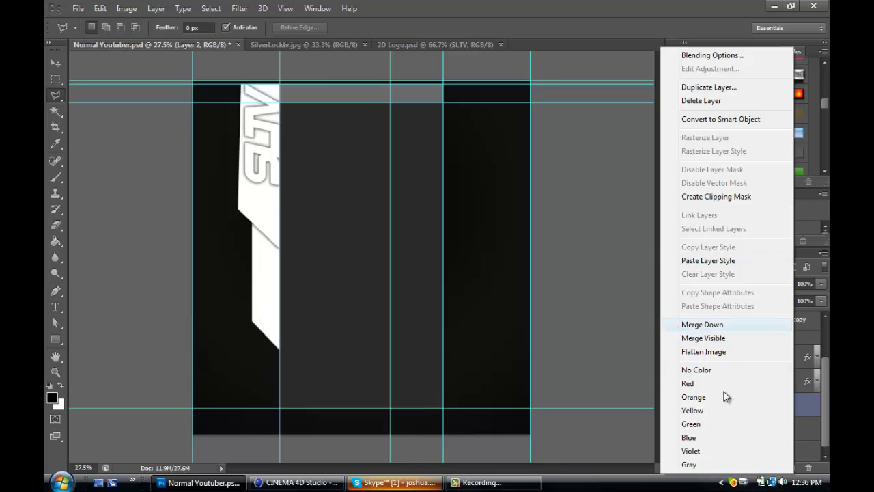
{"action": "left_click", "coordinate": [700, 261]}
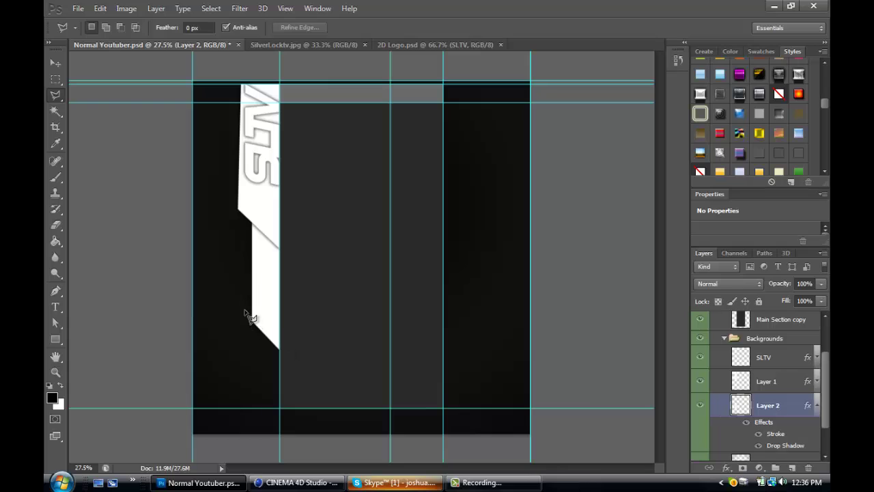
{"action": "left_click", "coordinate": [818, 405]}
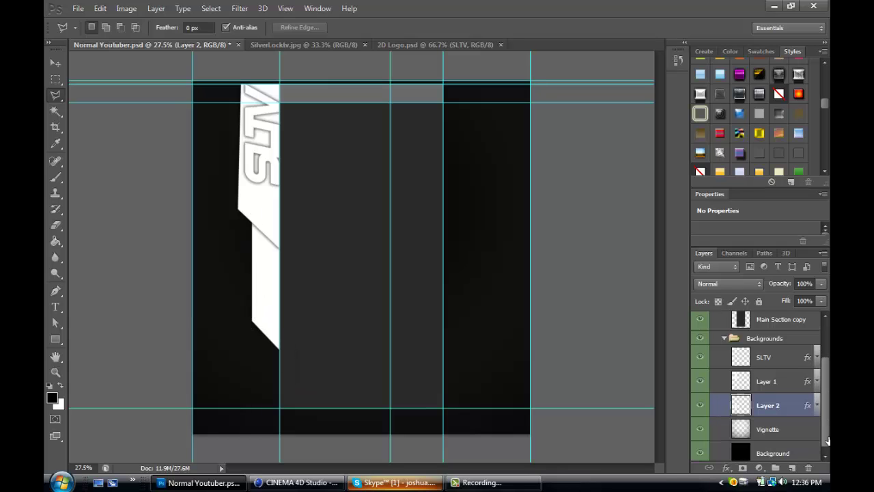
Rename Layer 1 as Box 1 and Layer 2 as Box 2.
{"action": "left_click", "coordinate": [775, 387]}
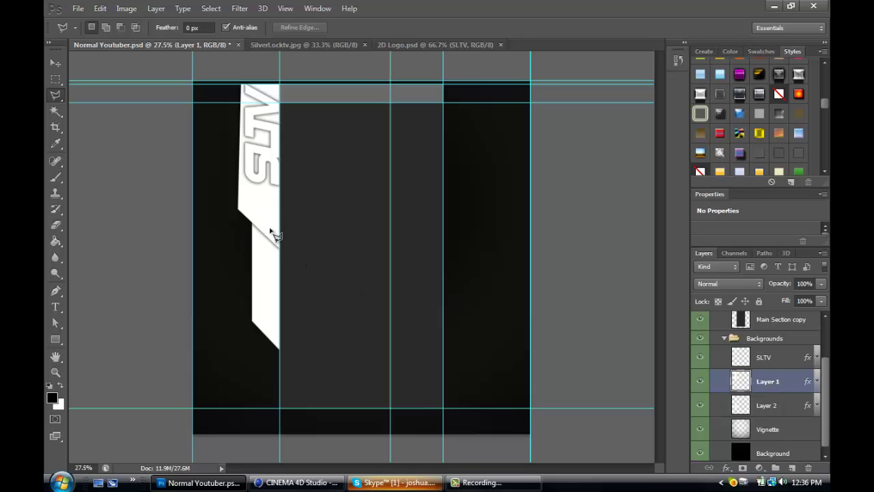
{"action": "double_click", "coordinate": [771, 380]}
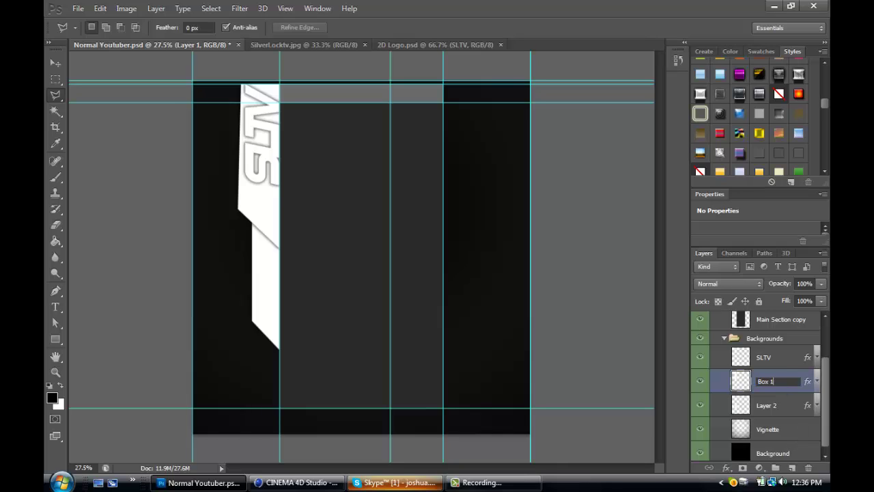
{"action": "type", "text": "Box 1"}
{"action": "key", "text": "Return"}
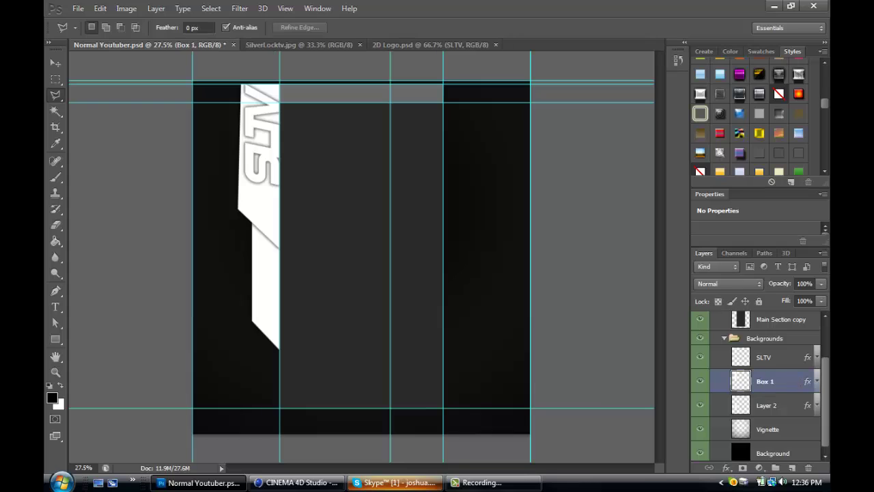
{"action": "double_click", "coordinate": [767, 406]}
{"action": "type", "text": "Box"}
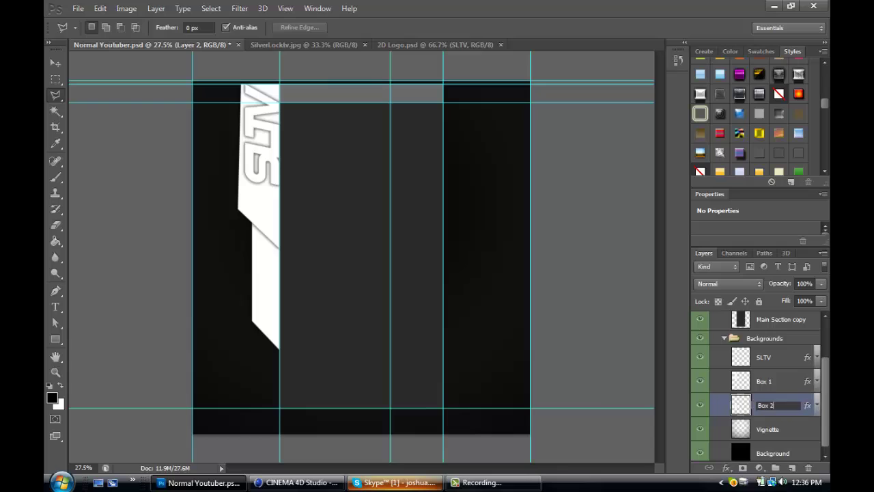
{"action": "key", "text": "Return"}
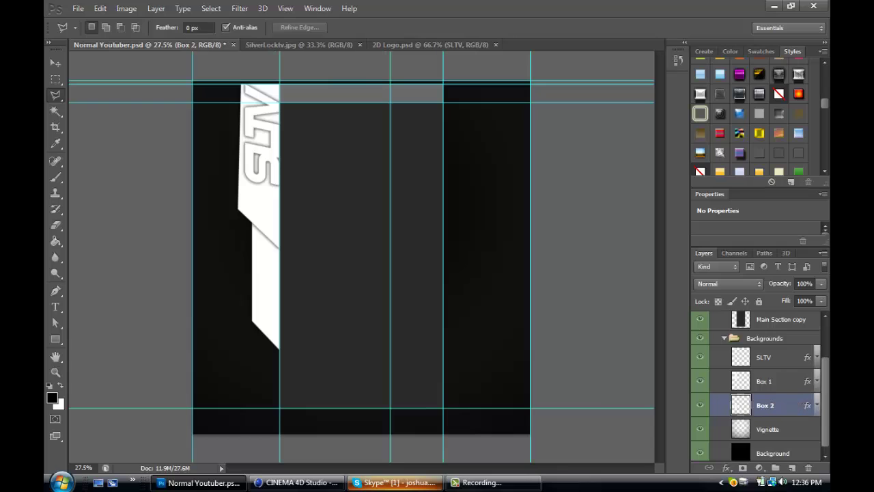
Duplicate Box 1, flip the copy horizontally, and place it against the main section's right edge, level with the original panel.
{"action": "left_click", "coordinate": [767, 387]}
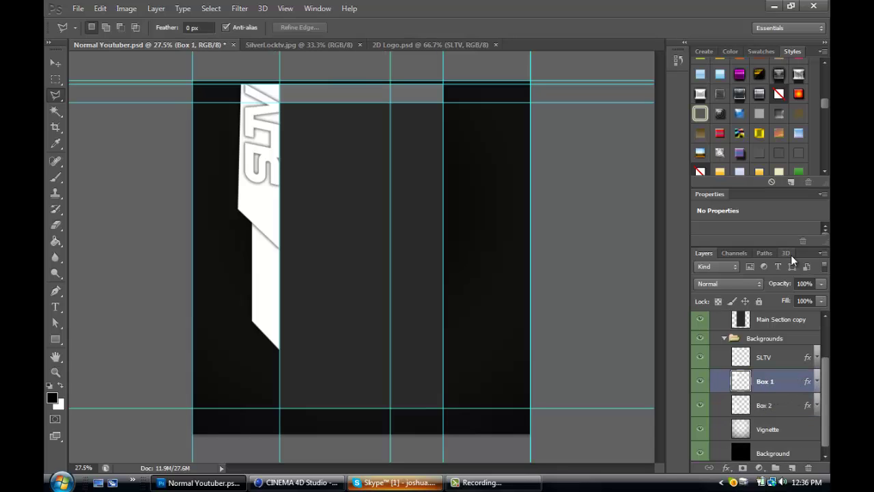
{"action": "key", "text": "ctrl+j"}
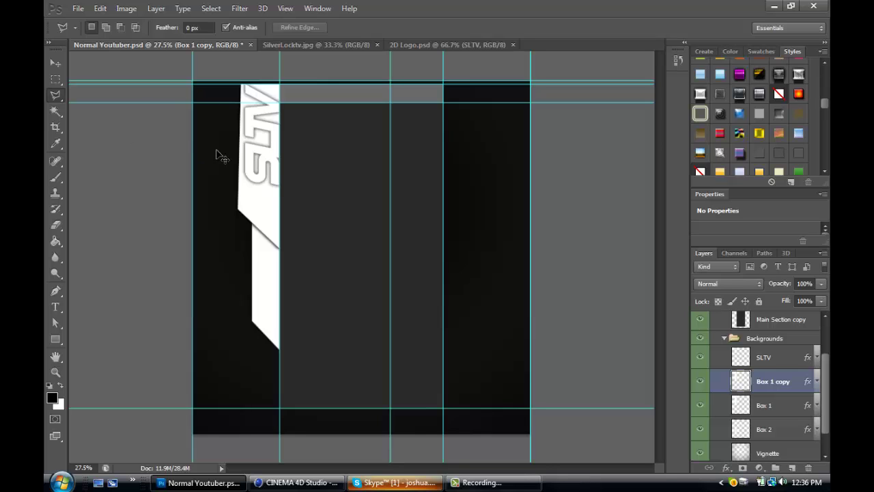
{"action": "key", "text": "ctrl+t"}
{"action": "right_click", "coordinate": [275, 201]}
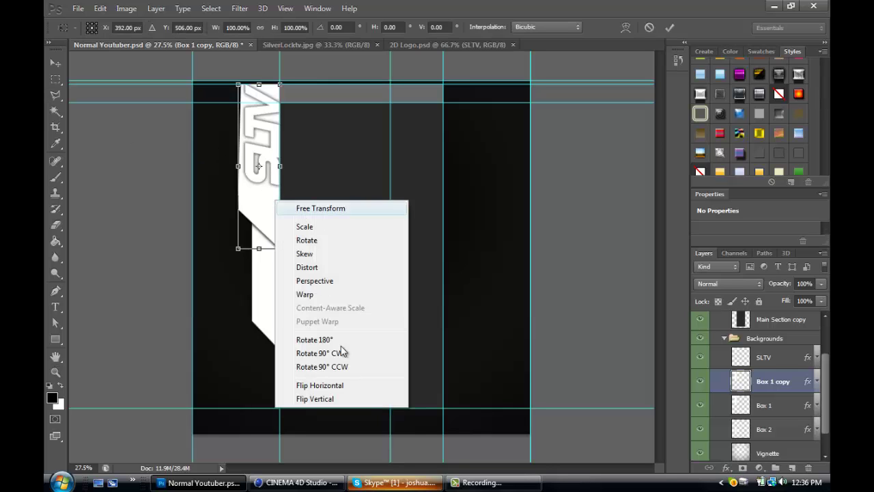
{"action": "left_click", "coordinate": [338, 387]}
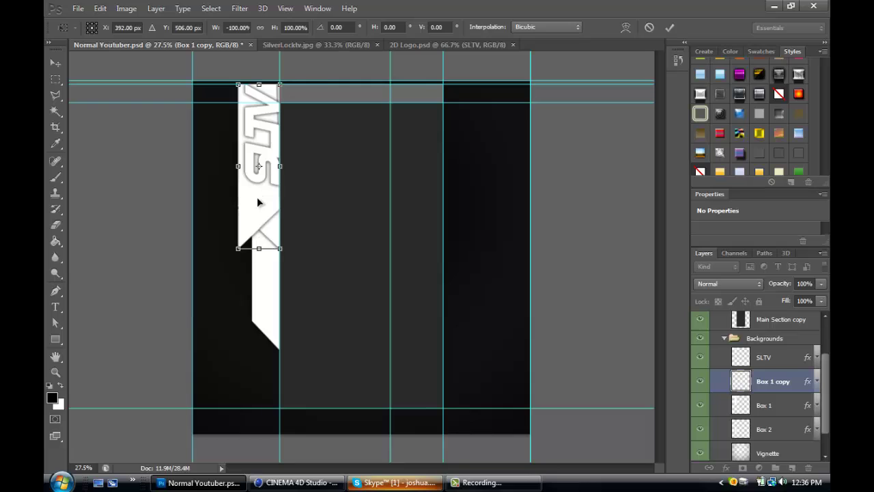
{"action": "left_click_drag", "start_coordinate": [309, 191], "coordinate": [464, 190]}
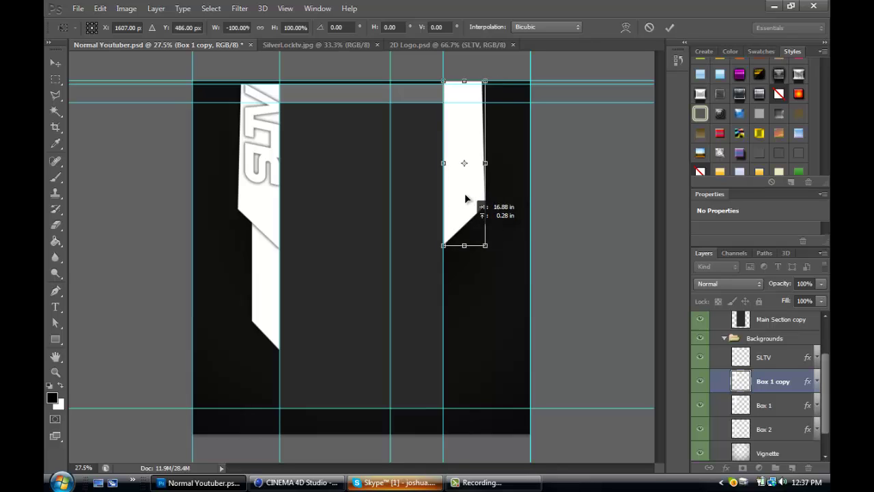
{"action": "key", "text": "shift+Down"}
{"action": "key", "text": "shift+Down"}
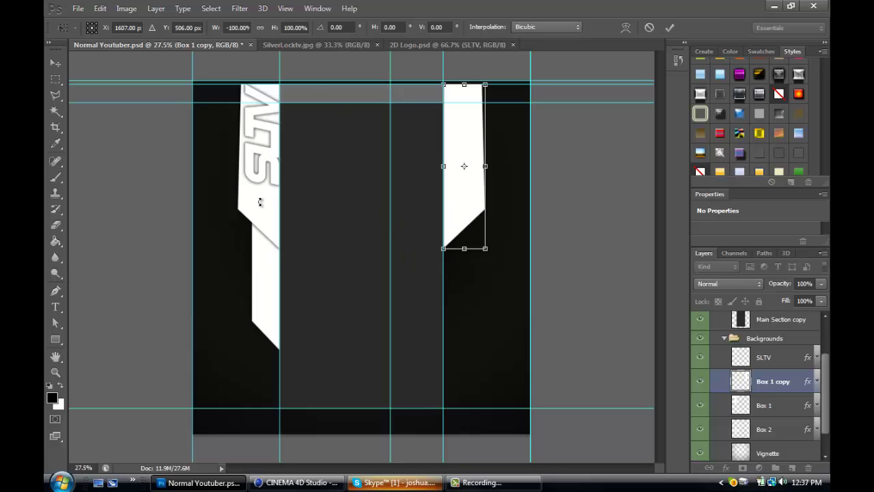
{"action": "left_click", "coordinate": [671, 29]}
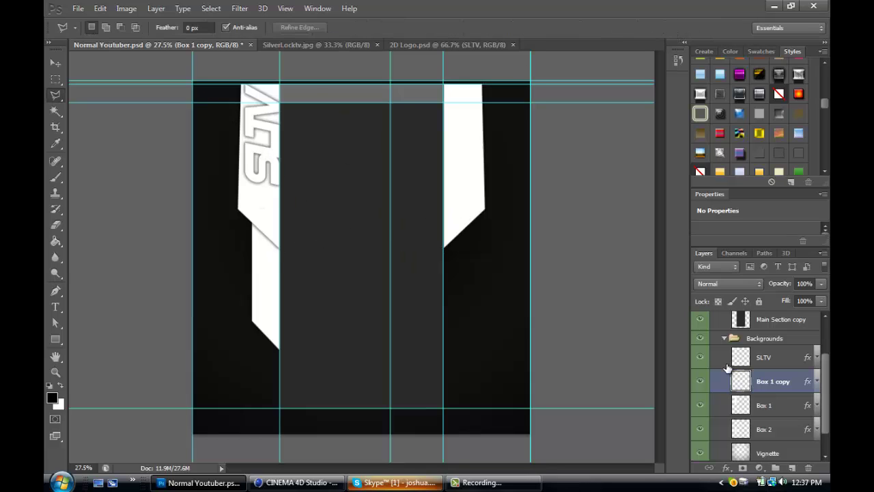
Duplicate the SLTV layer, flip the copy horizontally, and move it onto the right white panel.
{"action": "left_click", "coordinate": [778, 360]}
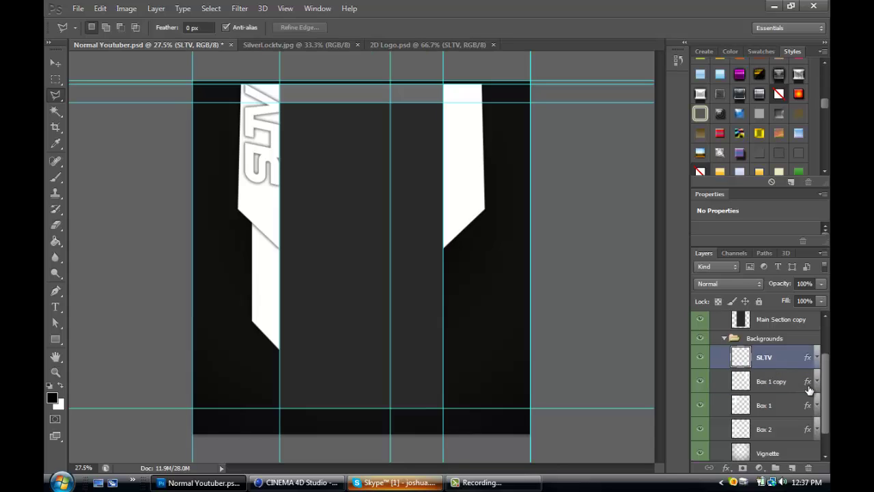
{"action": "key", "text": "ctrl+j"}
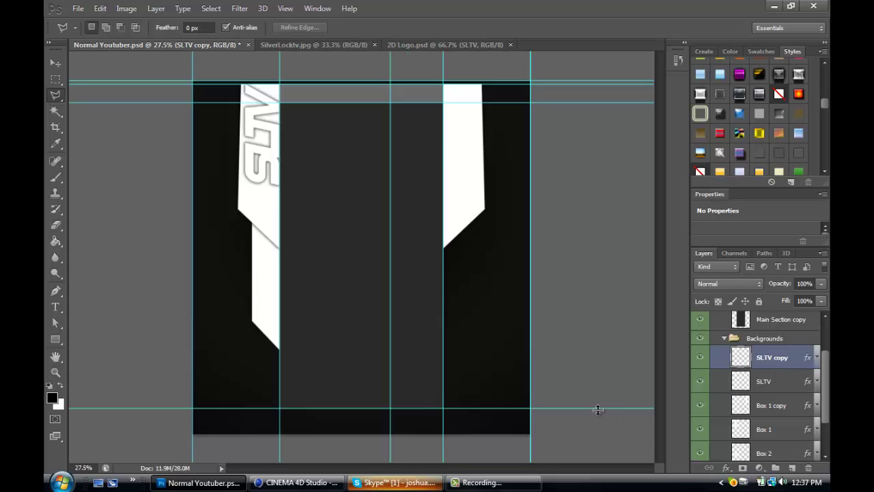
{"action": "key", "text": "ctrl+t"}
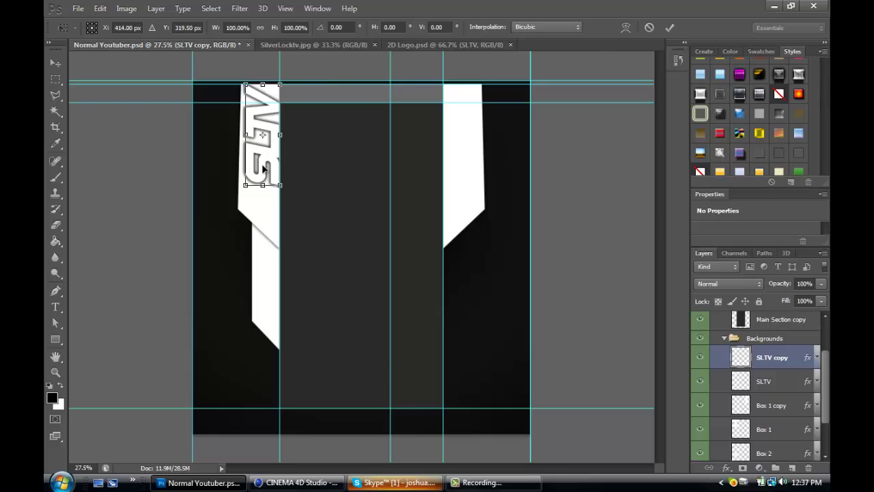
{"action": "right_click", "coordinate": [263, 167]}
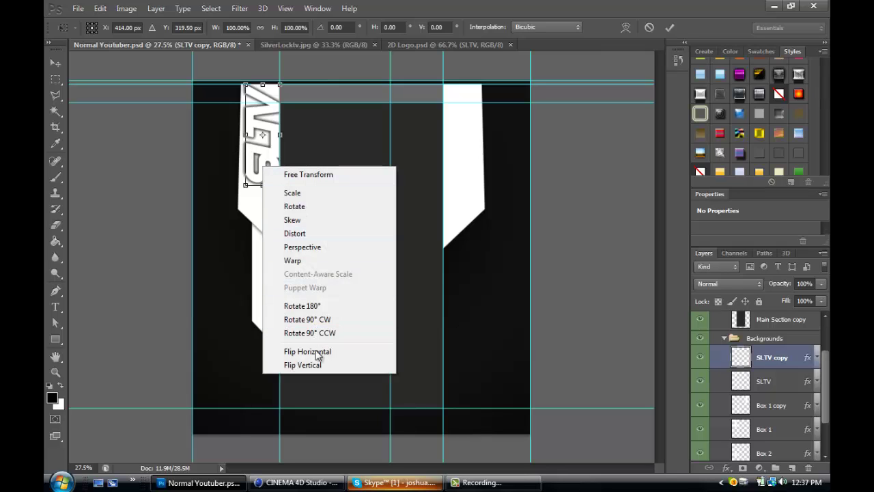
{"action": "left_click", "coordinate": [293, 351]}
{"action": "left_click_drag", "start_coordinate": [265, 164], "coordinate": [463, 160]}
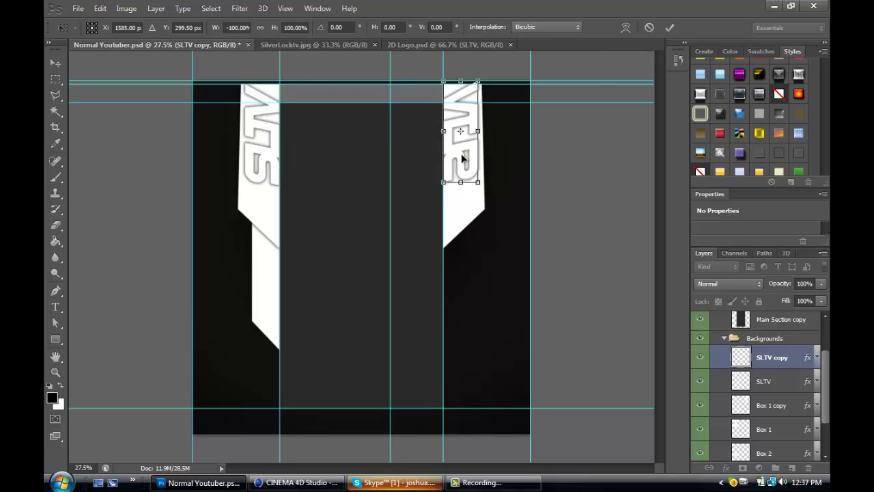
Flip the SLTV copy vertically and shift it slightly down so it starts level with the top of the right white panel.
{"action": "right_click", "coordinate": [462, 161]}
{"action": "left_click", "coordinate": [489, 247]}
{"action": "right_click", "coordinate": [460, 162]}
{"action": "left_click", "coordinate": [500, 305]}
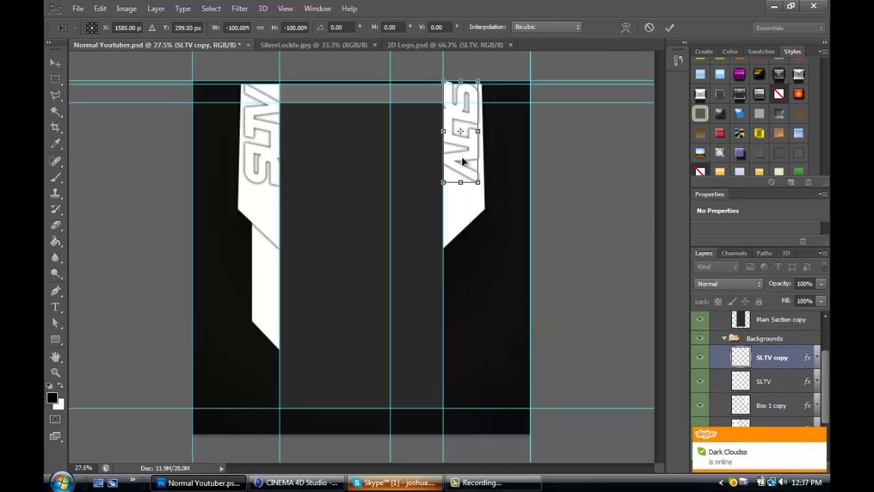
{"action": "left_click_drag", "start_coordinate": [462, 166], "coordinate": [463, 168]}
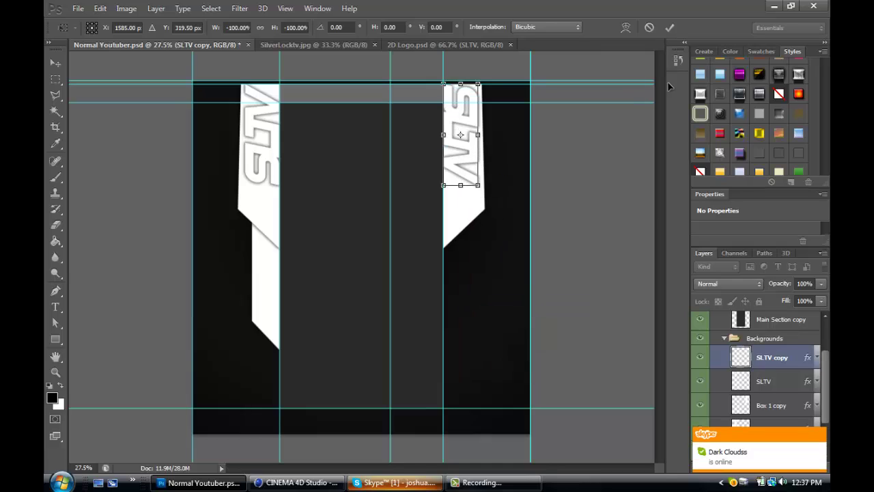
{"action": "left_click", "coordinate": [670, 30]}
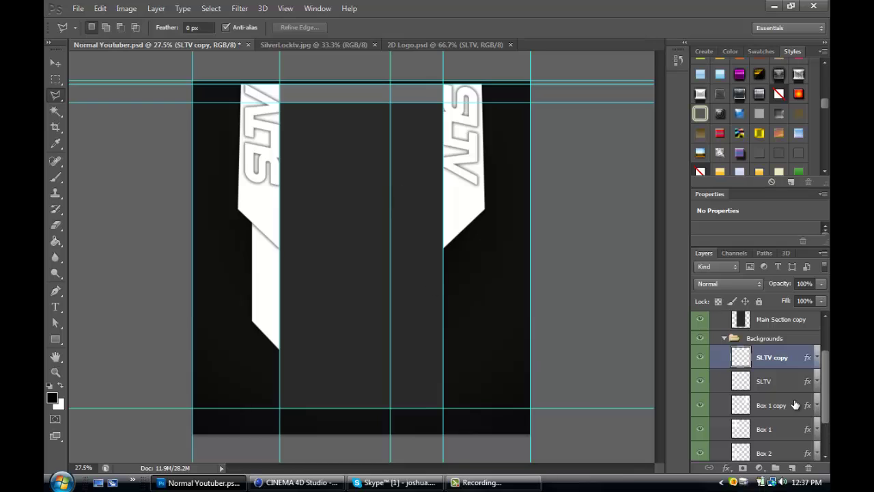
Duplicate Box 2, flip the copy horizontally, and place it against the main section's right edge, level with the original lower panel.
{"action": "left_click", "coordinate": [786, 434]}
{"action": "left_click", "coordinate": [785, 455]}
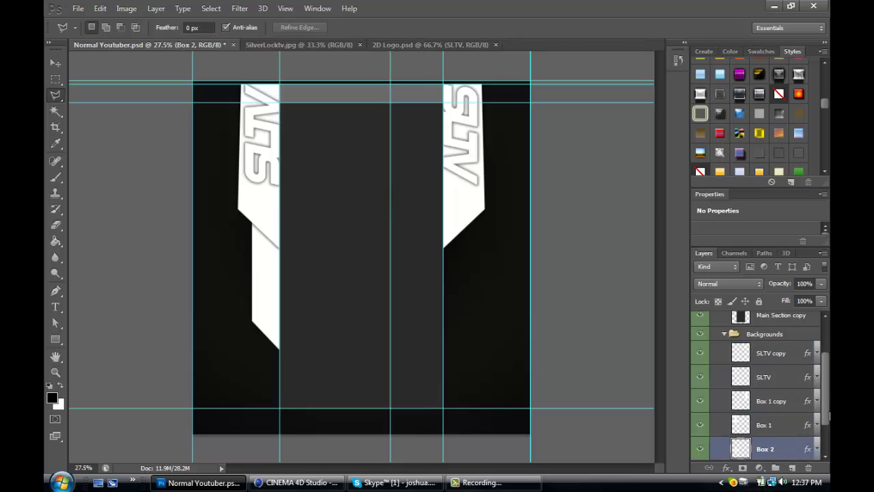
{"action": "scroll", "coordinate": [825, 425], "scroll_direction": "down", "scroll_amount": 2}
{"action": "key", "text": "ctrl+j"}
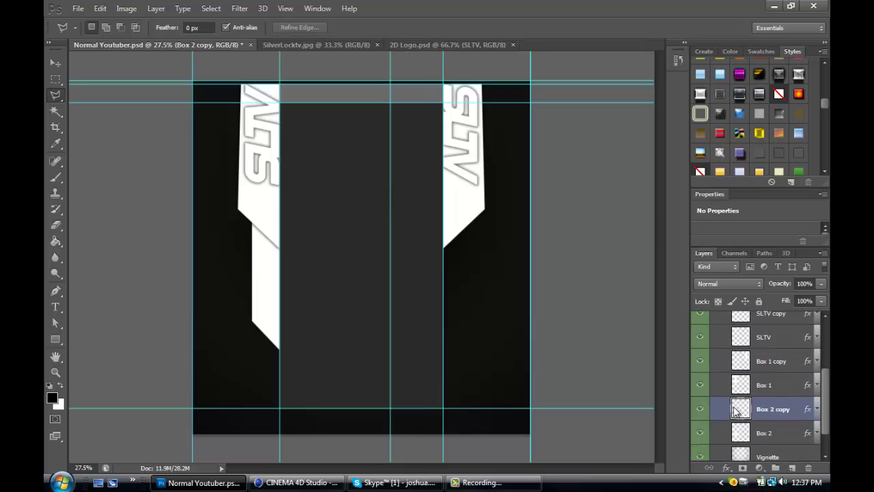
{"action": "key", "text": "ctrl+t"}
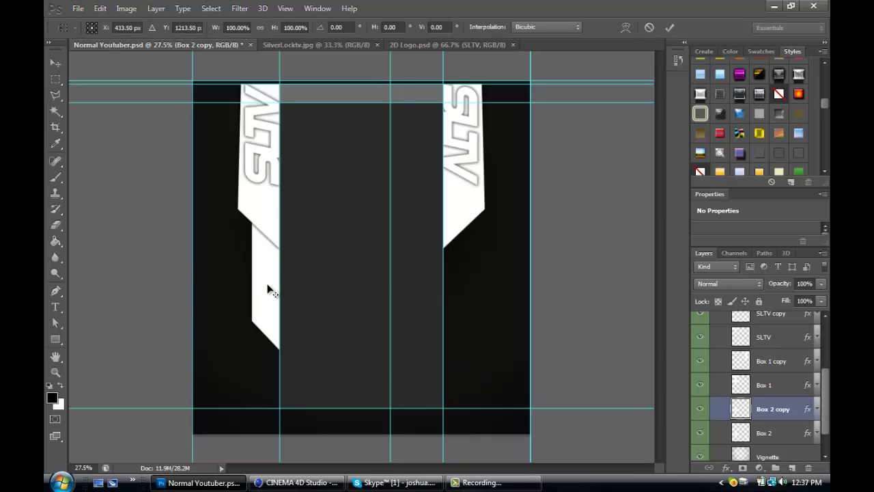
{"action": "right_click", "coordinate": [267, 286]}
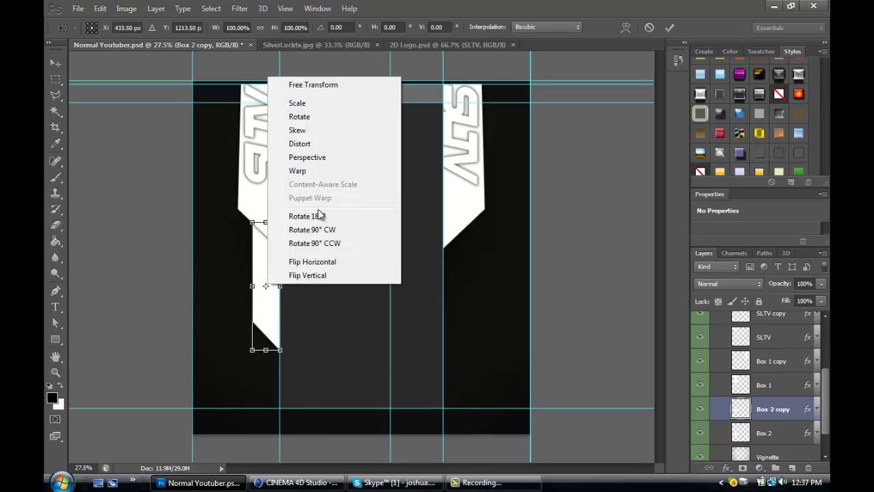
{"action": "left_click", "coordinate": [325, 262]}
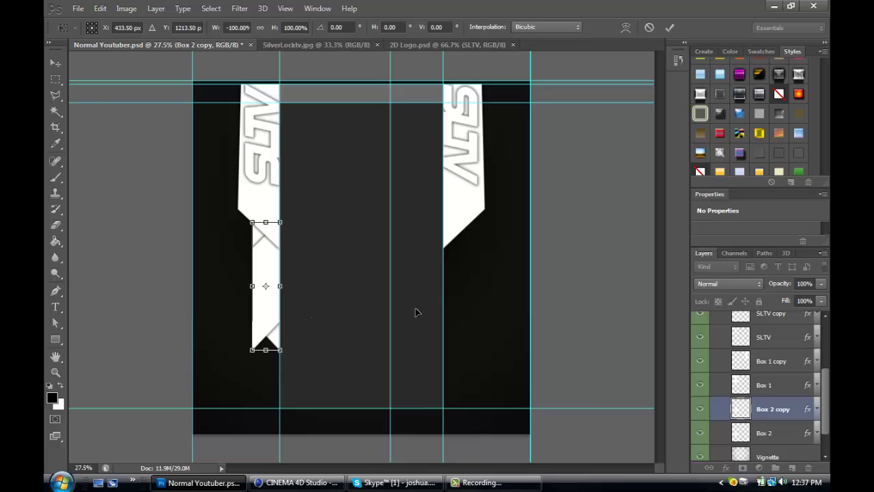
{"action": "left_click_drag", "start_coordinate": [415, 312], "coordinate": [449, 316]}
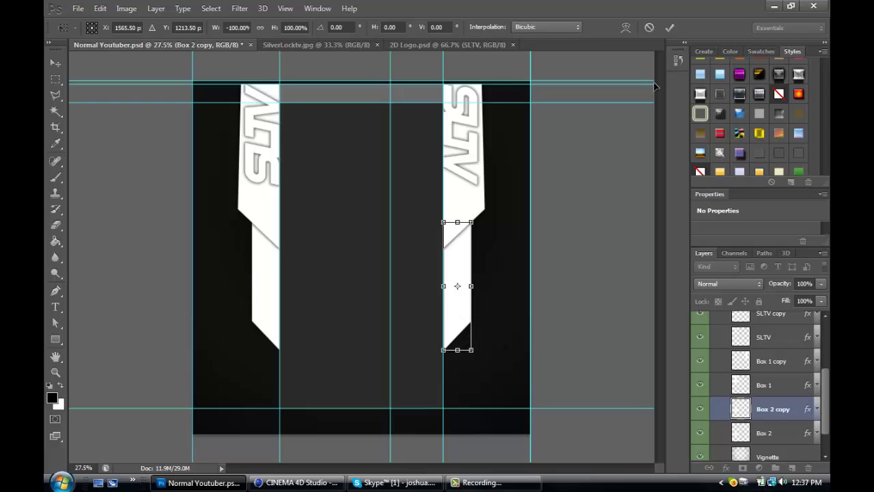
{"action": "left_click", "coordinate": [666, 28]}
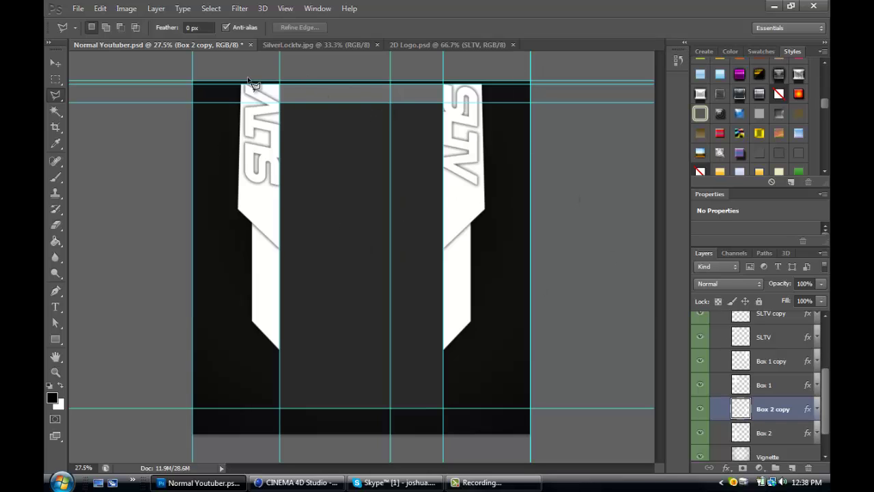
Following the SilverLocktv.jpg reference, add a new layer and fill a thin full-width strip along the canvas's top edge with white.
{"action": "left_click", "coordinate": [323, 42]}
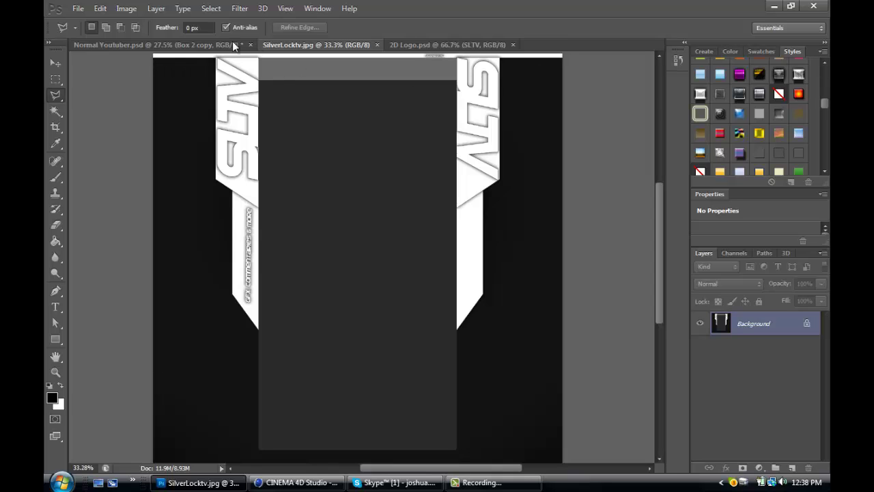
{"action": "left_click", "coordinate": [205, 45]}
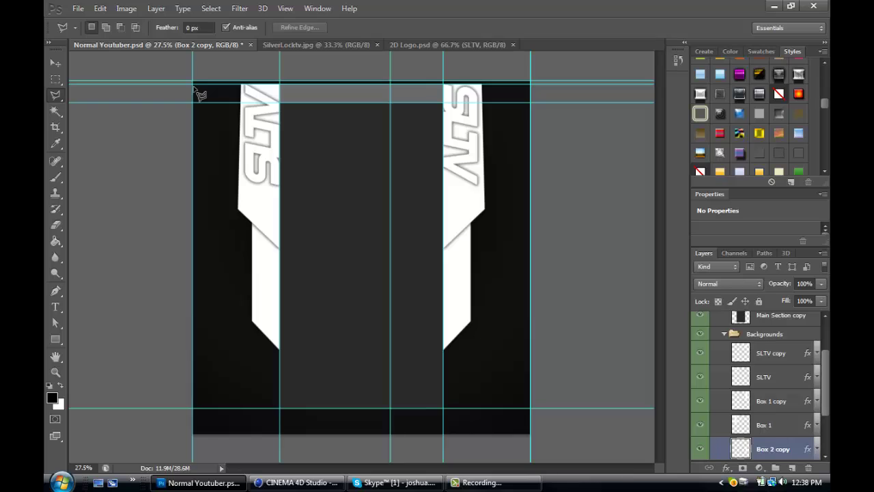
{"action": "left_click", "coordinate": [792, 468]}
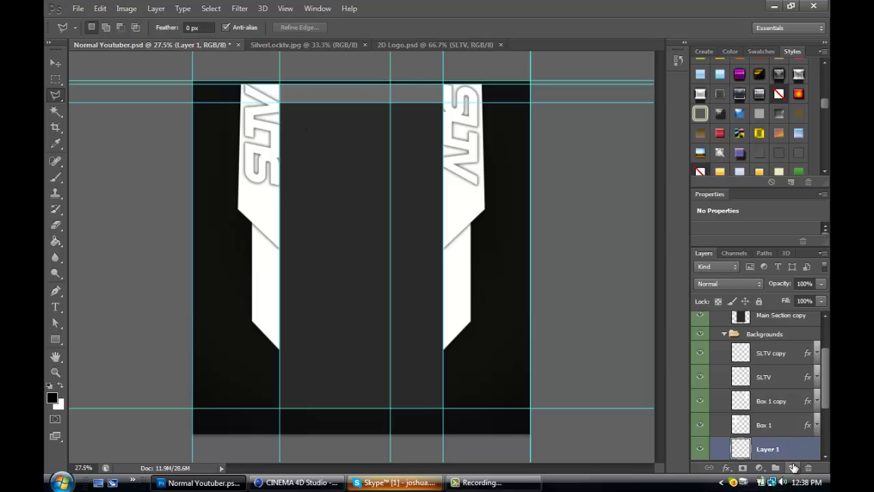
{"action": "left_click", "coordinate": [193, 85]}
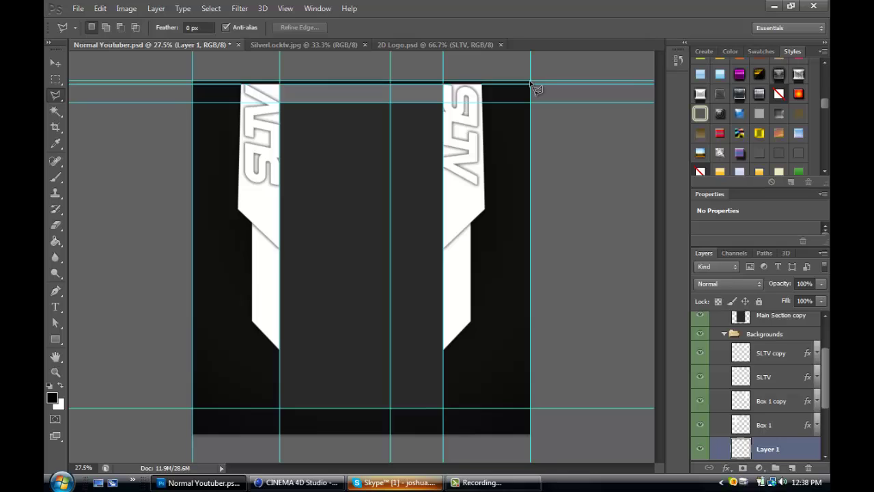
{"action": "left_click", "coordinate": [531, 84]}
{"action": "left_click", "coordinate": [198, 91]}
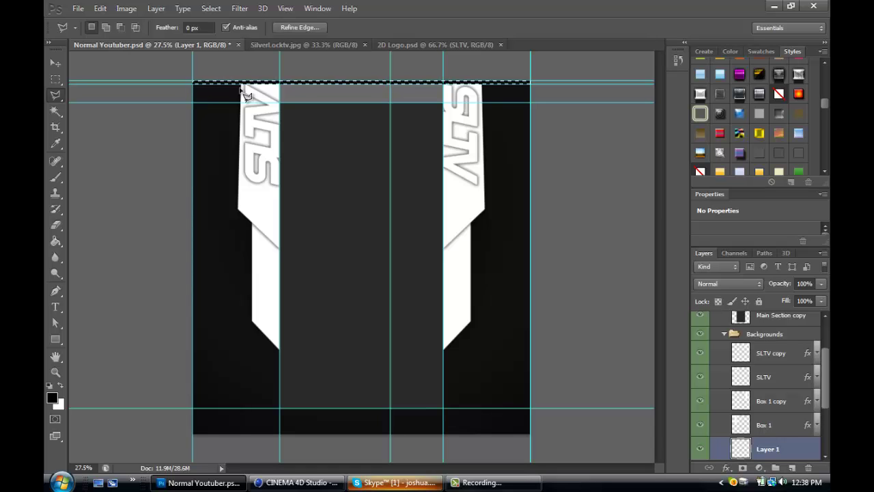
{"action": "right_click", "coordinate": [234, 85]}
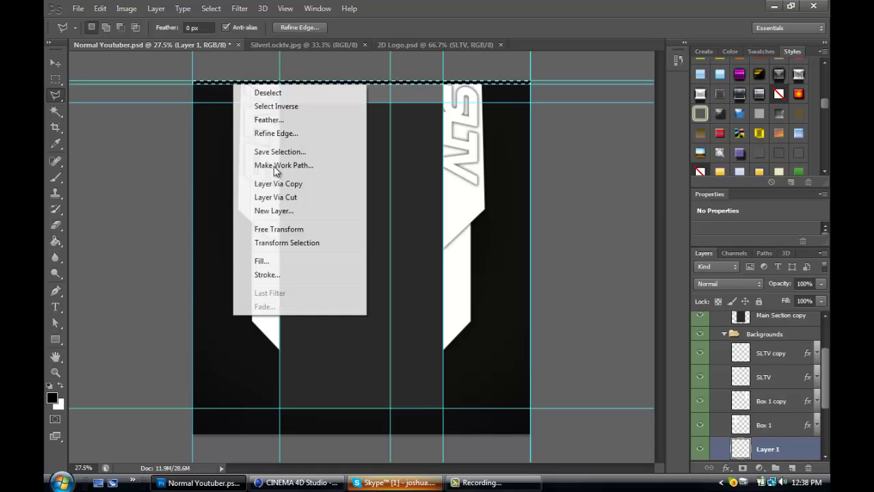
{"action": "left_click", "coordinate": [266, 260]}
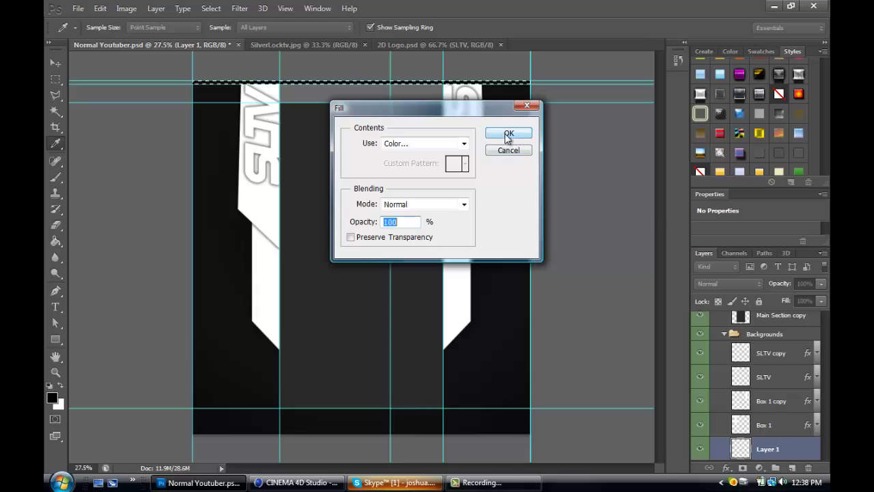
{"action": "left_click", "coordinate": [508, 134]}
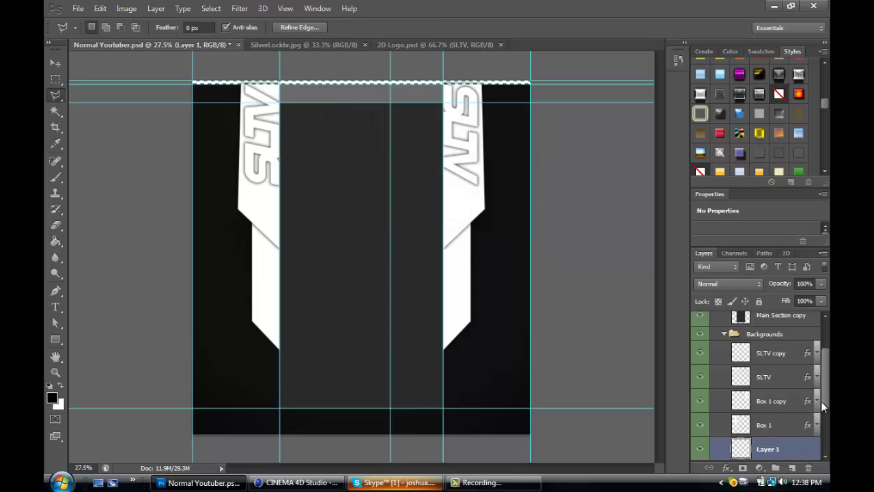
Paste the copied stroke and drop shadow layer style onto the top strip's layer and clear the selection.
{"action": "left_click_drag", "start_coordinate": [821, 401], "coordinate": [827, 433]}
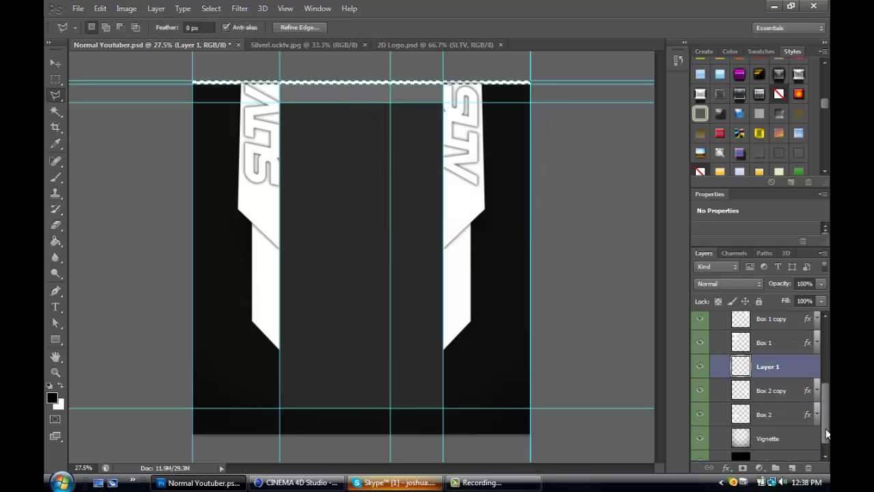
{"action": "right_click", "coordinate": [808, 367]}
{"action": "left_click", "coordinate": [726, 261]}
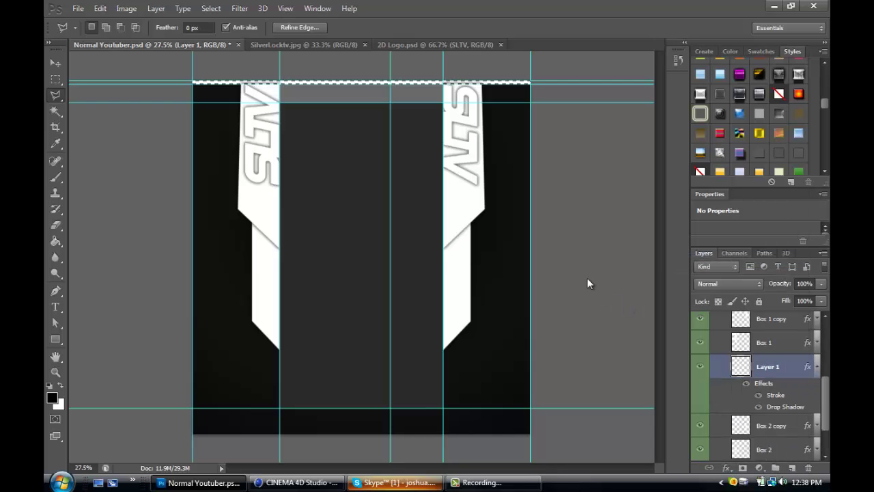
{"action": "key", "text": "ctrl+d"}
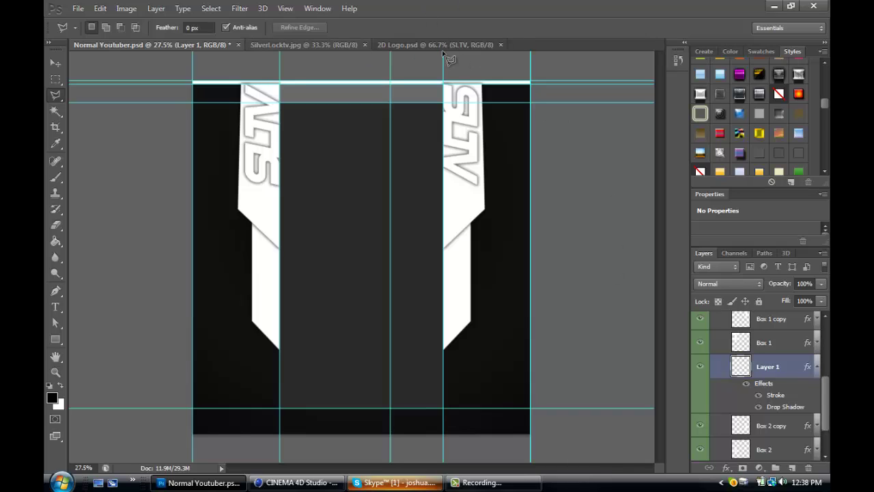
Look over 2D Logo.psd, the SLTV scene in Cinema 4D and SilverLocktv.jpg, and return to Normal Youtuber.psd.
{"action": "left_click", "coordinate": [483, 46]}
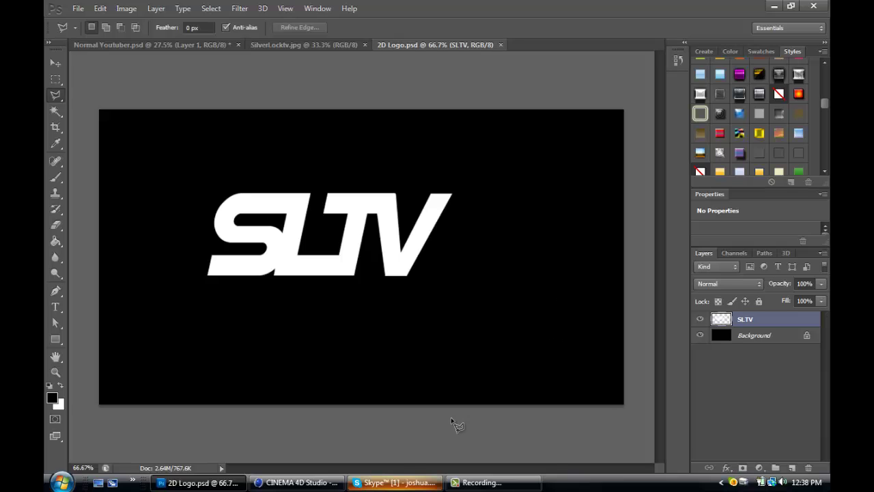
{"action": "left_click", "coordinate": [322, 453]}
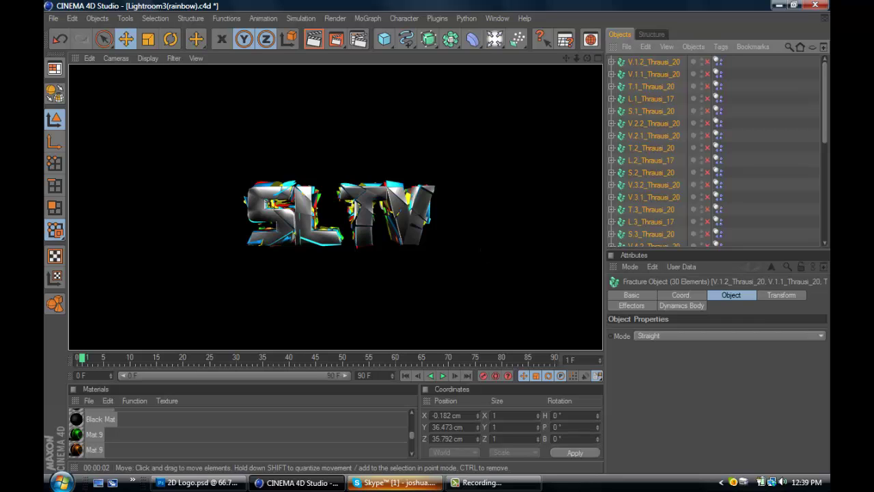
{"action": "mouse_move", "coordinate": [408, 488]}
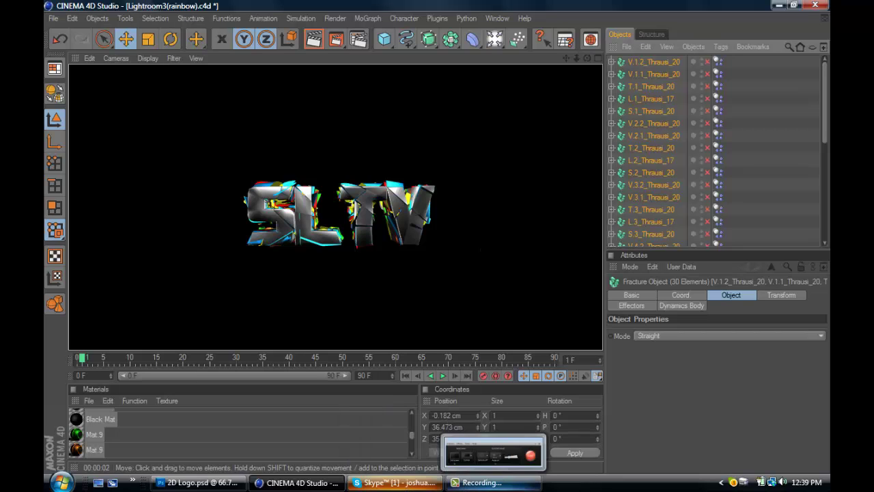
{"action": "left_click", "coordinate": [198, 482]}
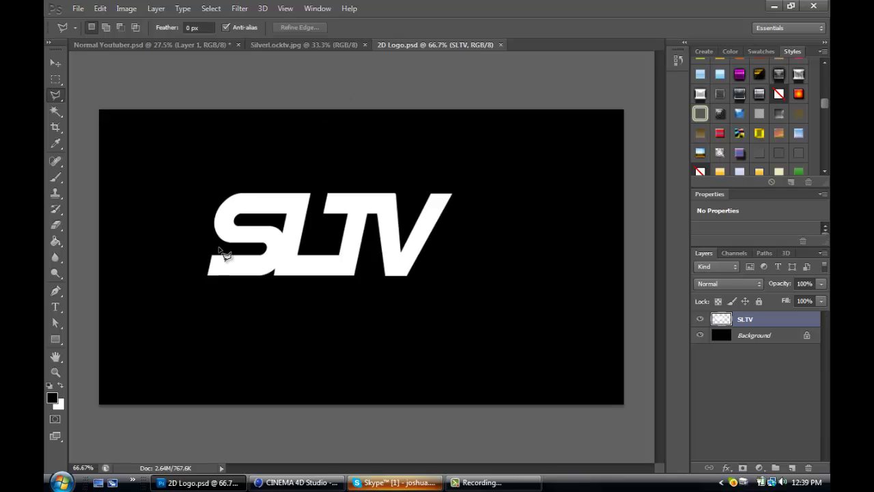
{"action": "left_click", "coordinate": [279, 49]}
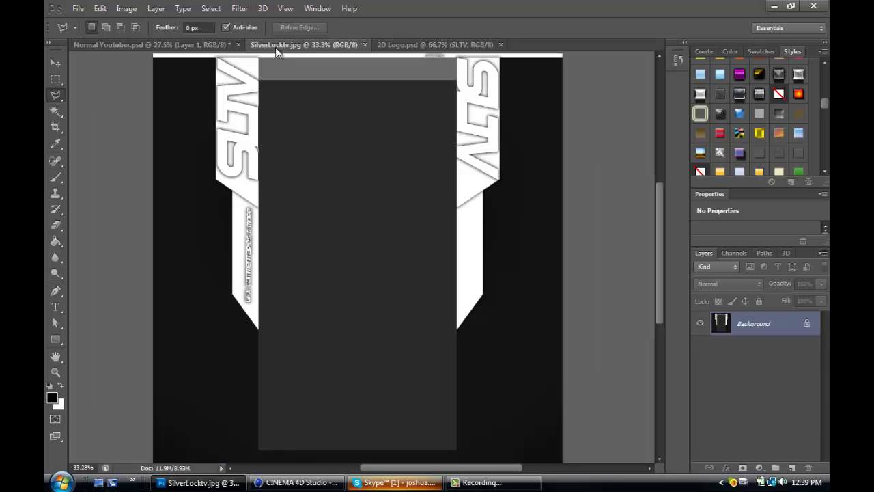
{"action": "left_click", "coordinate": [191, 48]}
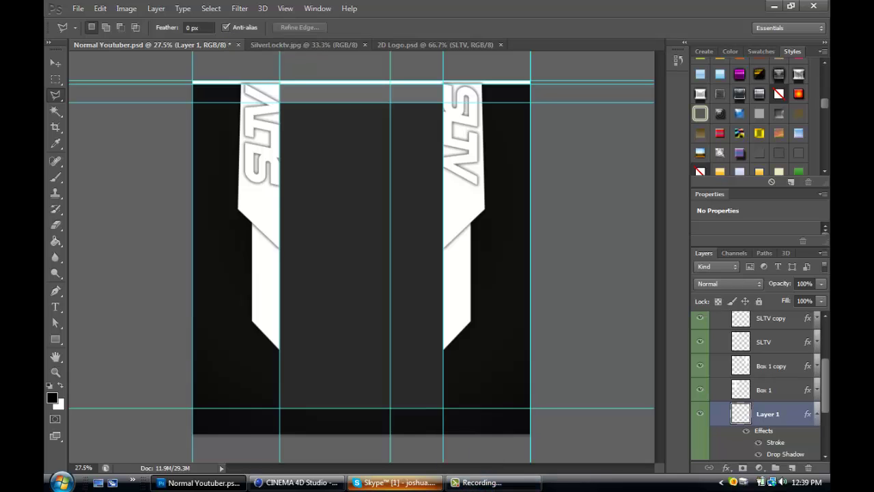
{"action": "left_click", "coordinate": [482, 482]}
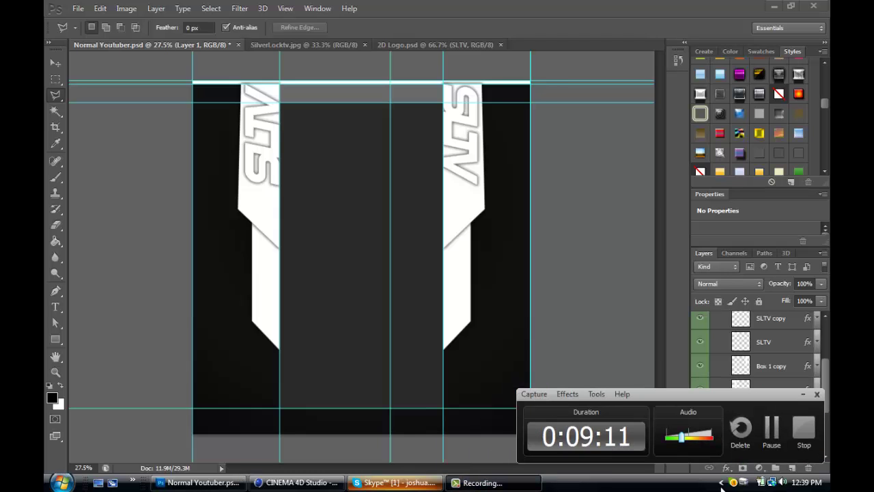
{"action": "left_click", "coordinate": [805, 437]}
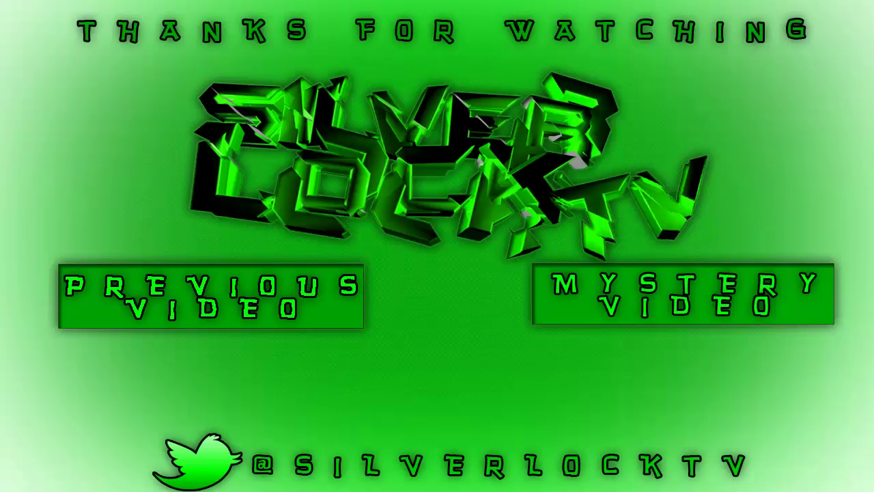